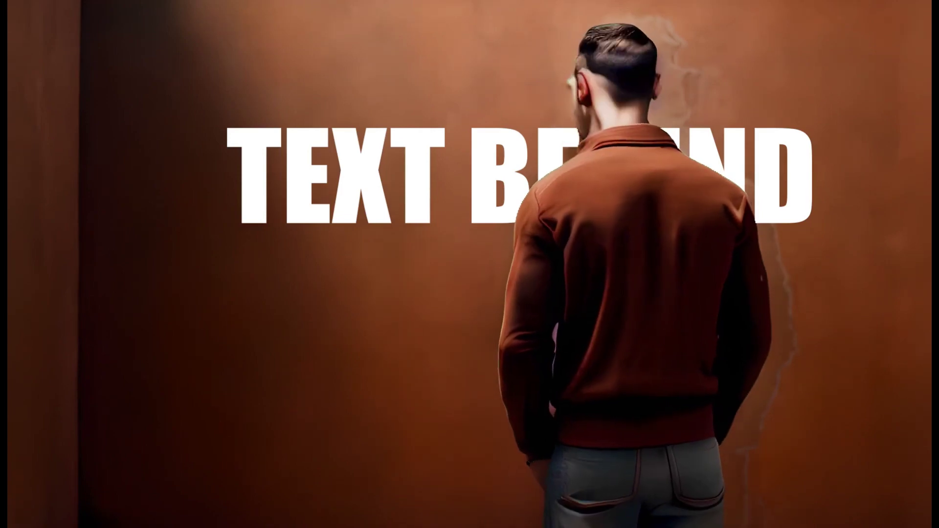
- Apply the Rotoscoping (Mask) effect to the man clip on the uppermost track and keep its monitor edit mode on
left_click(136, 403)
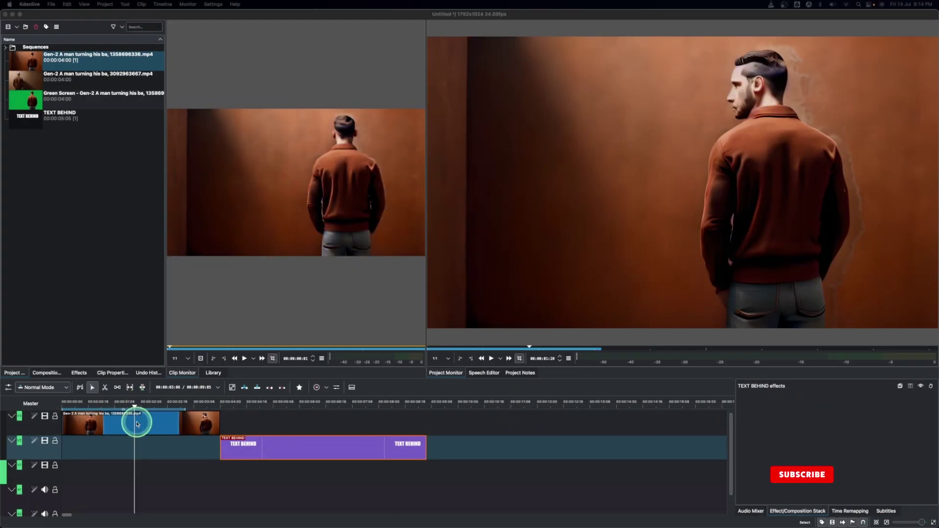
left_click(136, 423)
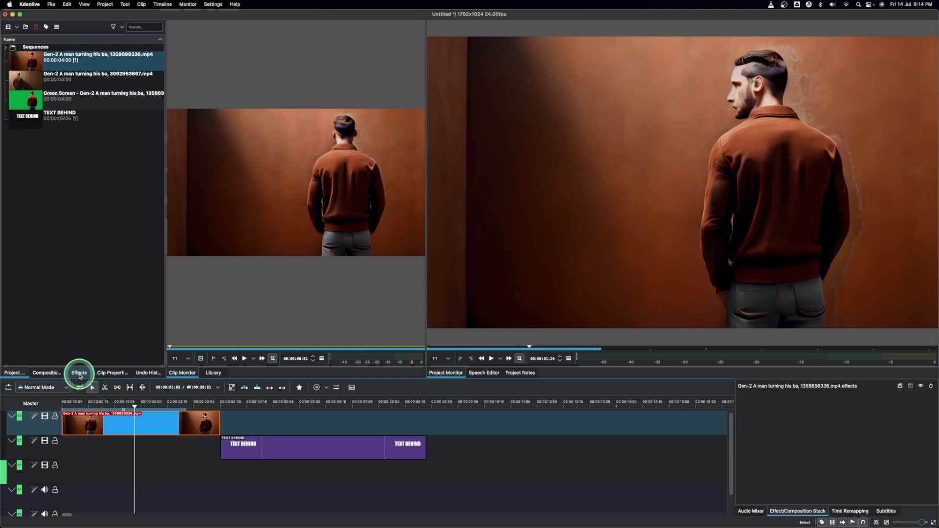
left_click(80, 374)
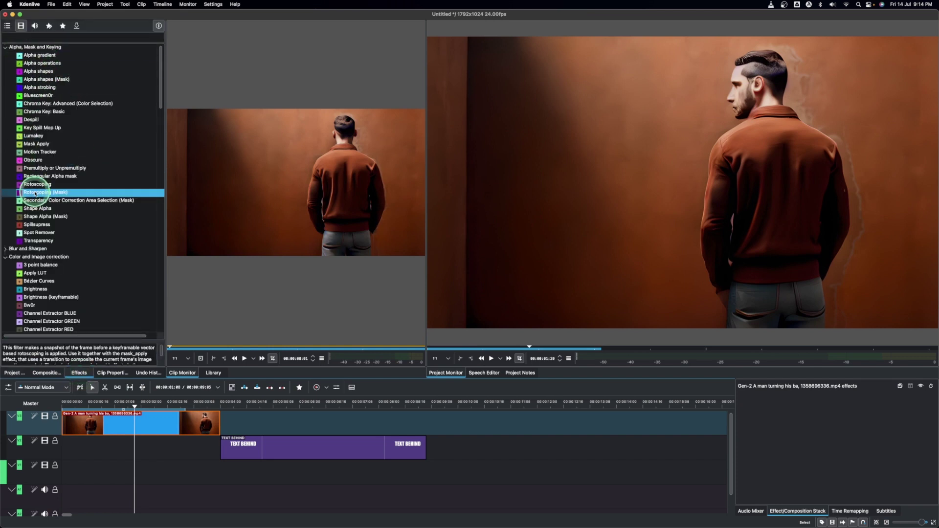
left_click_drag(35, 193, 117, 425)
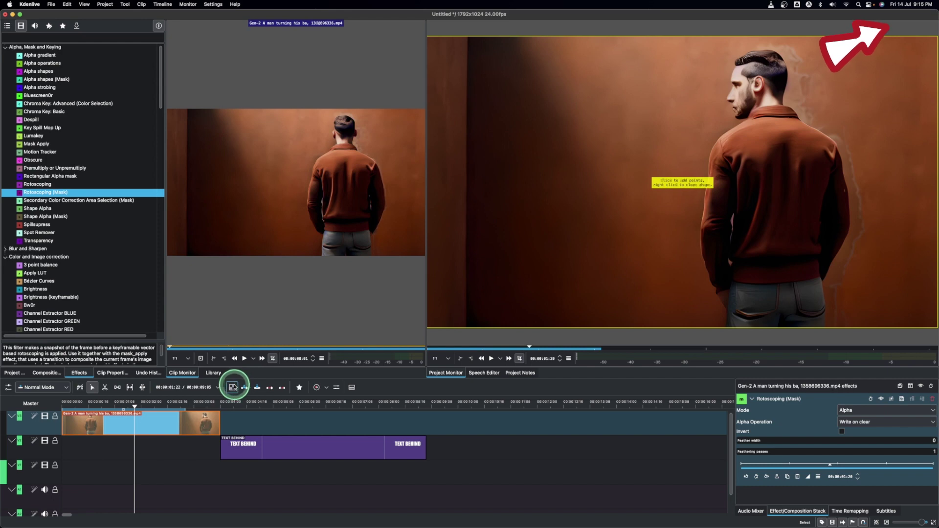
left_click(150, 417)
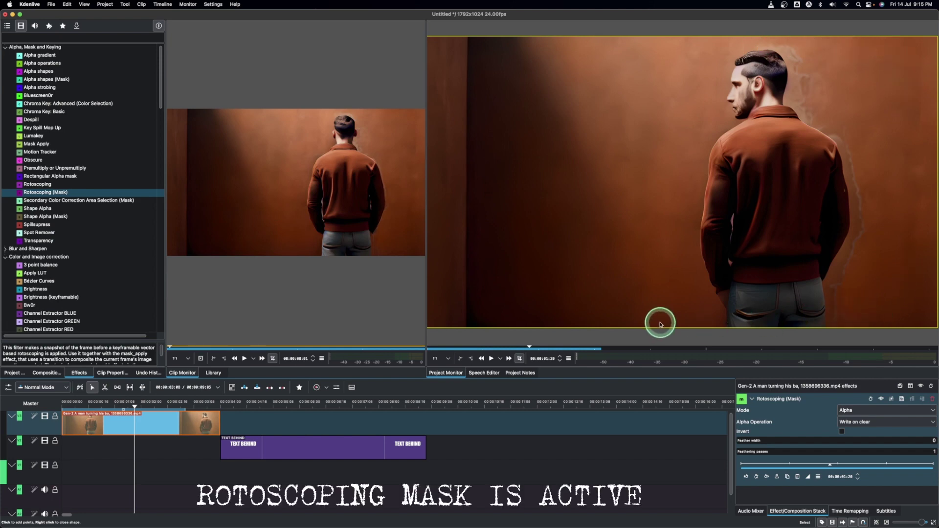
left_click(520, 359)
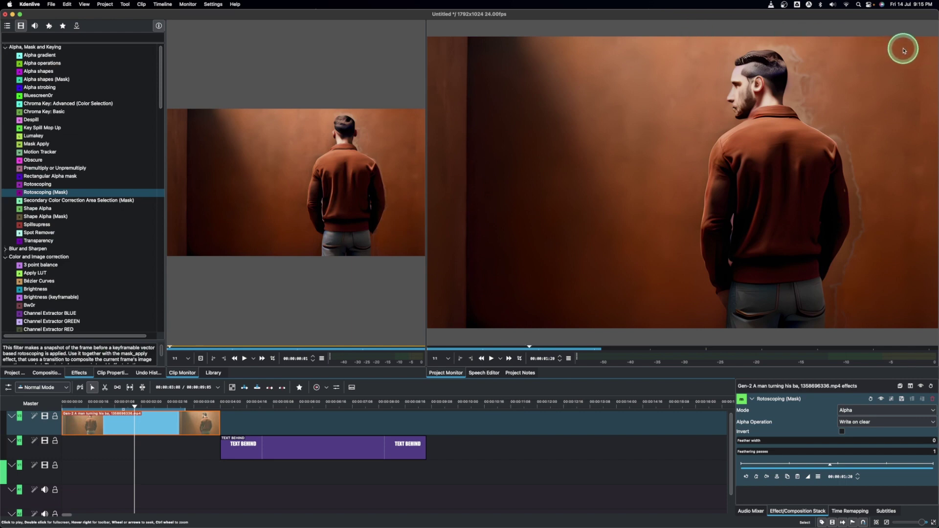
left_click(520, 359)
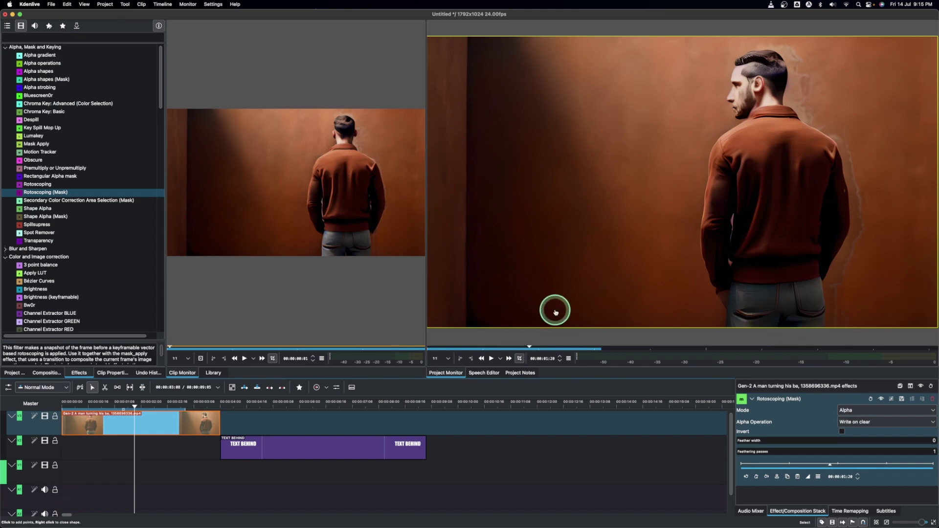
- Place mask points down the left outline of the man, from his hair past the face and arm to the frame's lower edge
left_click(745, 53)
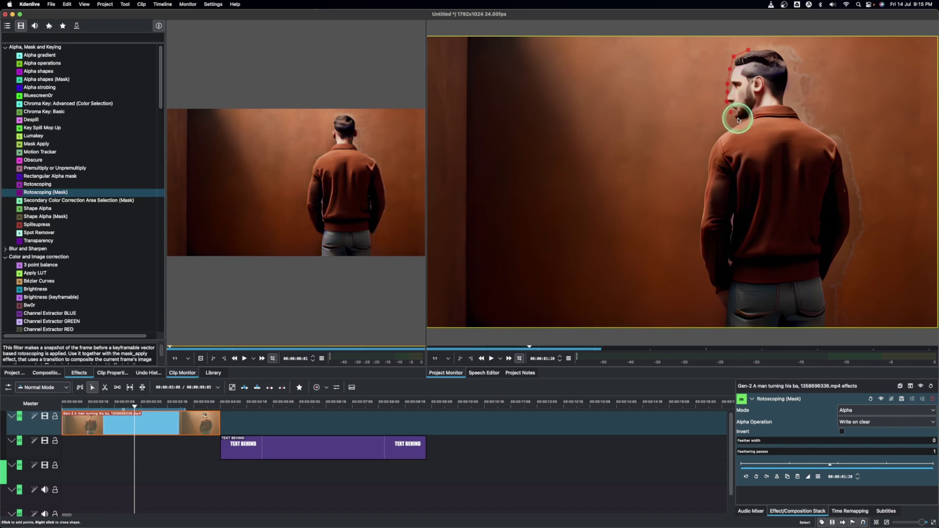
left_click(718, 136)
left_click(706, 169)
left_click(702, 198)
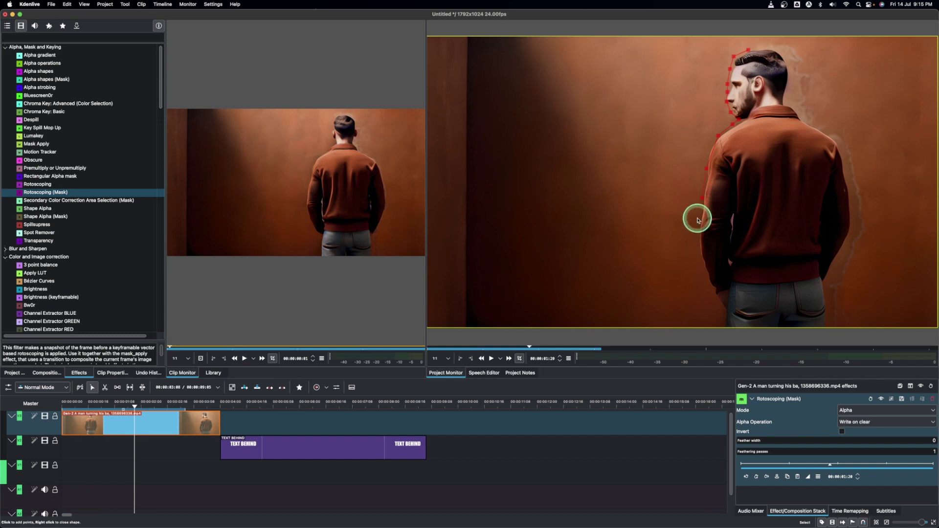
left_click(697, 224)
left_click(701, 243)
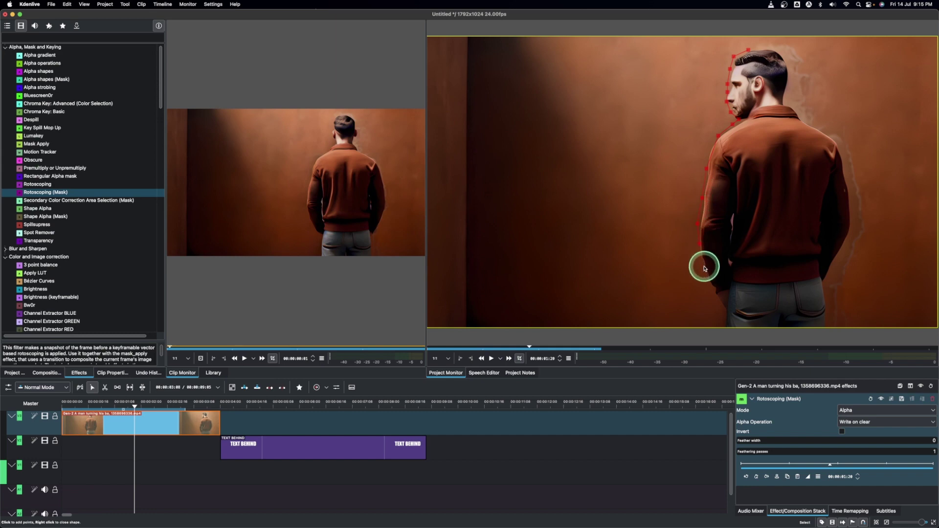
left_click(714, 295)
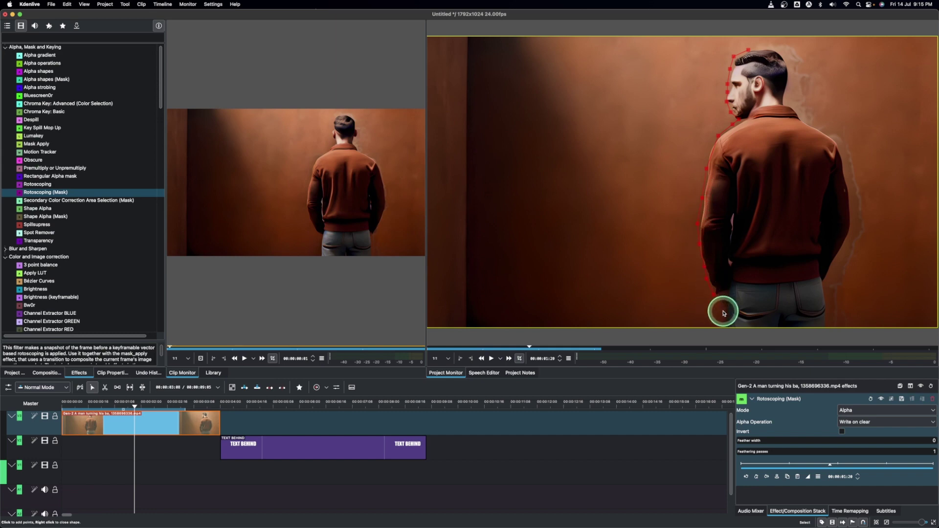
left_click(725, 330)
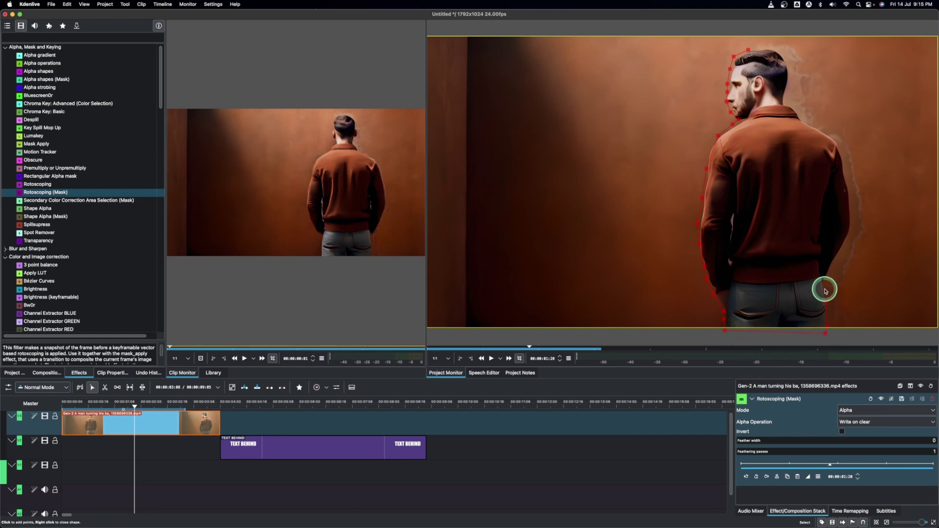
- Continue the mask points up the man's right outline over the arm, shoulder and head, and close the shape
left_click(824, 290)
left_click(843, 264)
left_click(851, 242)
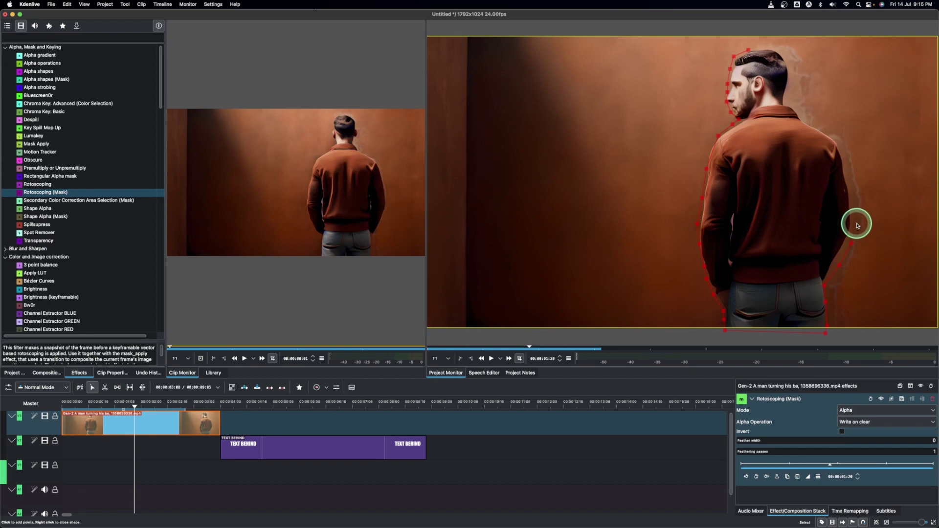
left_click(855, 224)
left_click(849, 165)
left_click(841, 146)
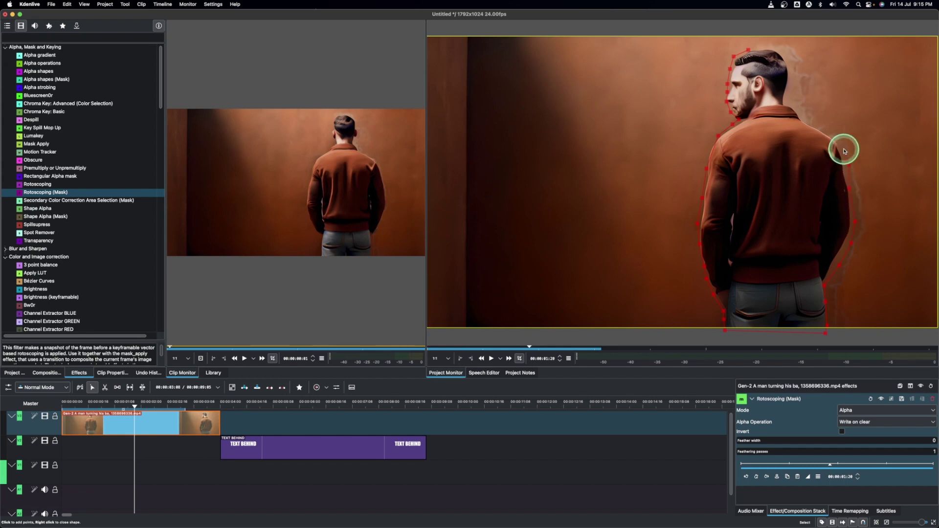
left_click(820, 126)
left_click(806, 118)
left_click(794, 103)
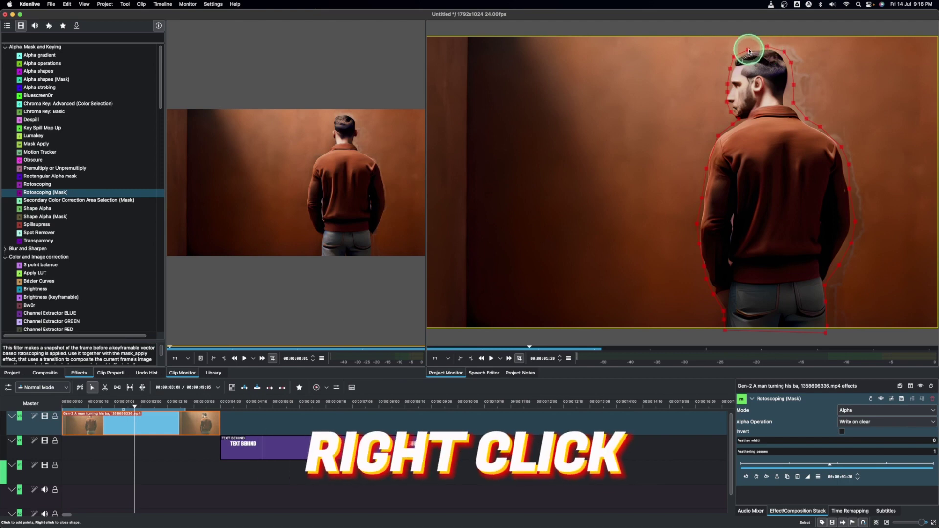
right_click(749, 50)
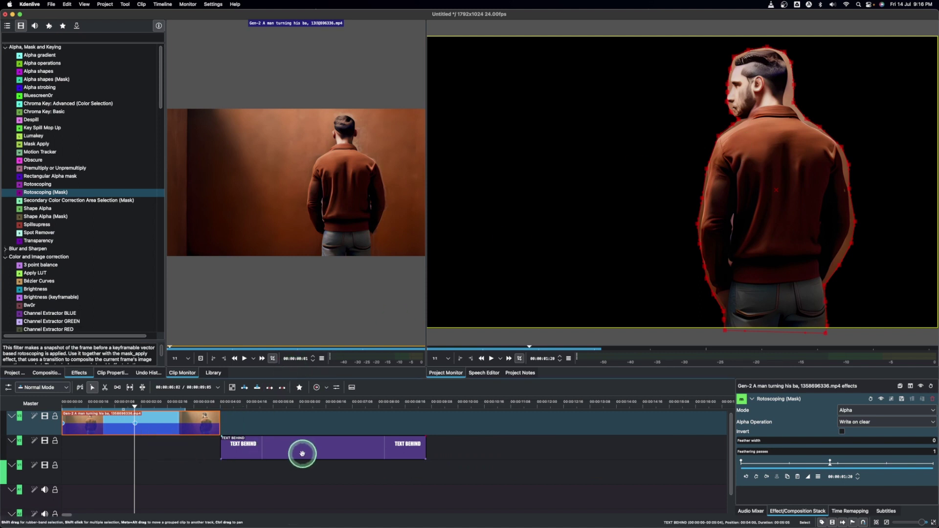
- Move the TEXT BEHIND title to the timeline start under the masked clip and place an unmasked copy of the clip on the track below
left_click_drag(299, 451, 106, 454)
left_click(701, 139)
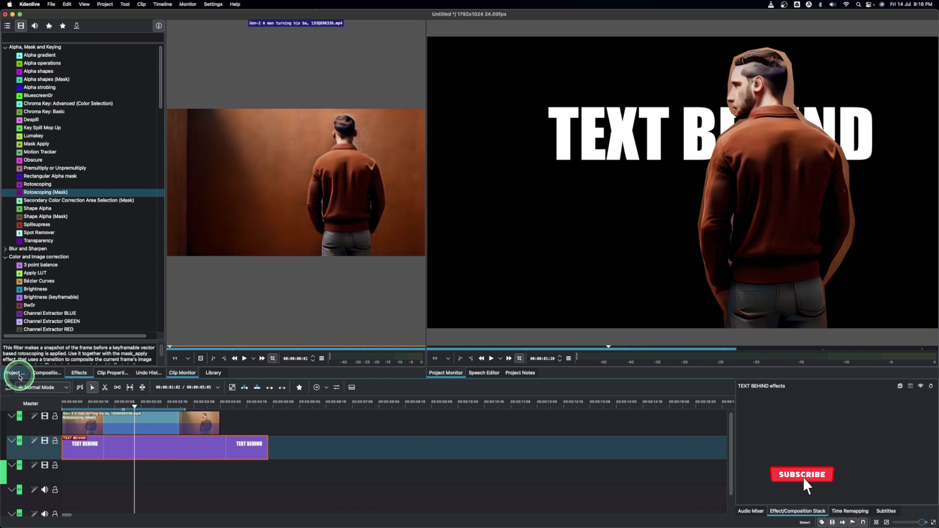
left_click(15, 373)
left_click_drag(25, 61, 52, 492)
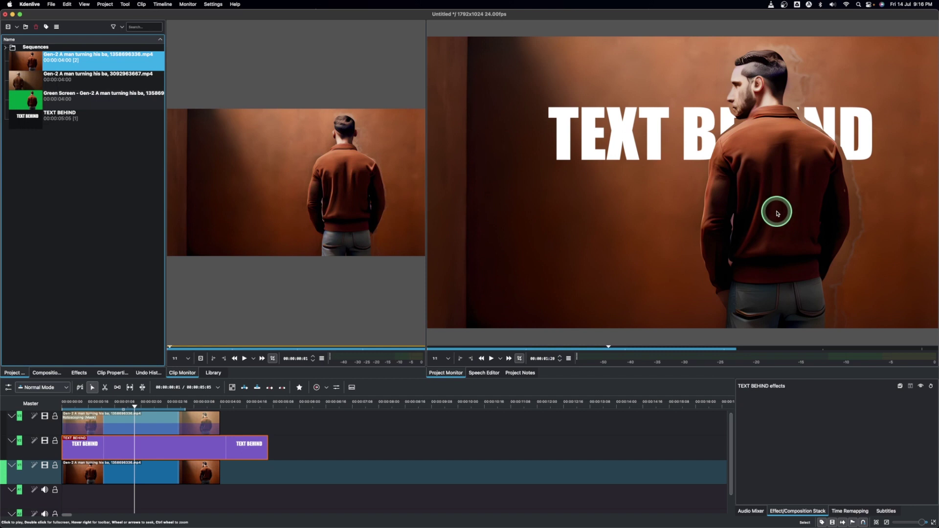
left_click(801, 122)
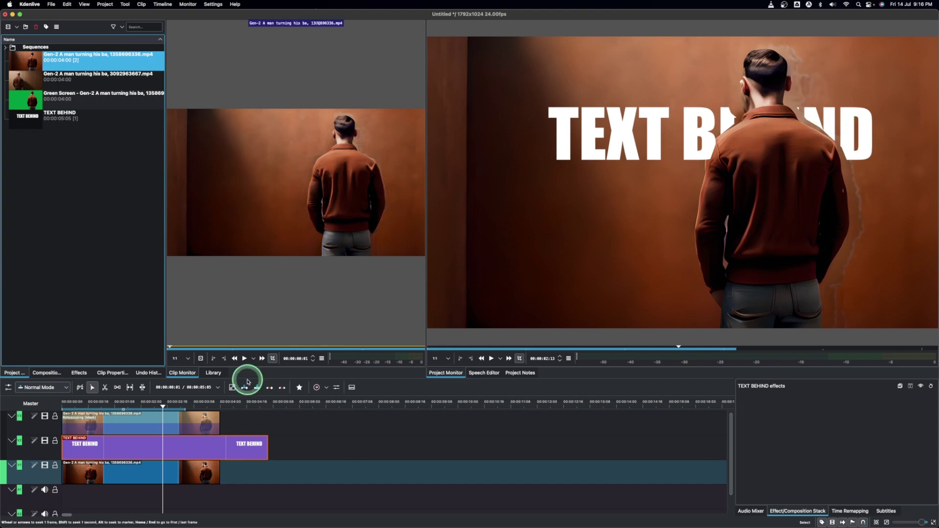
- Search the effects for "BAC", try Backgroundkey on the unmasked clip with similarity 0.701 and blend 1.000, and remove it
left_click(135, 423)
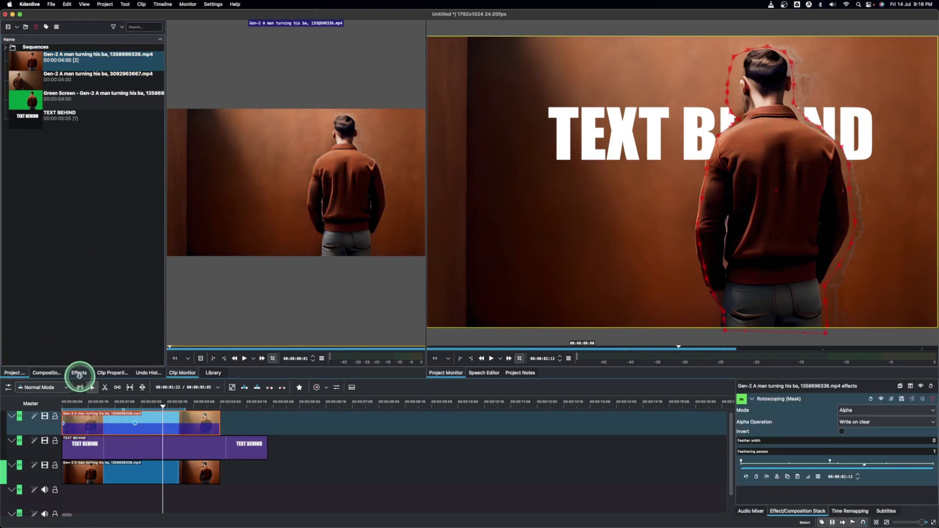
left_click(79, 374)
left_click(30, 38)
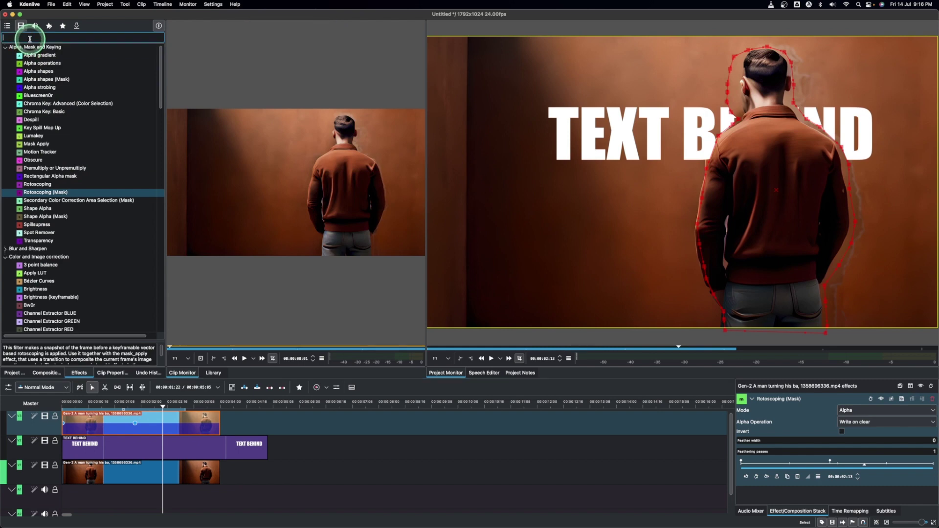
type("BAC")
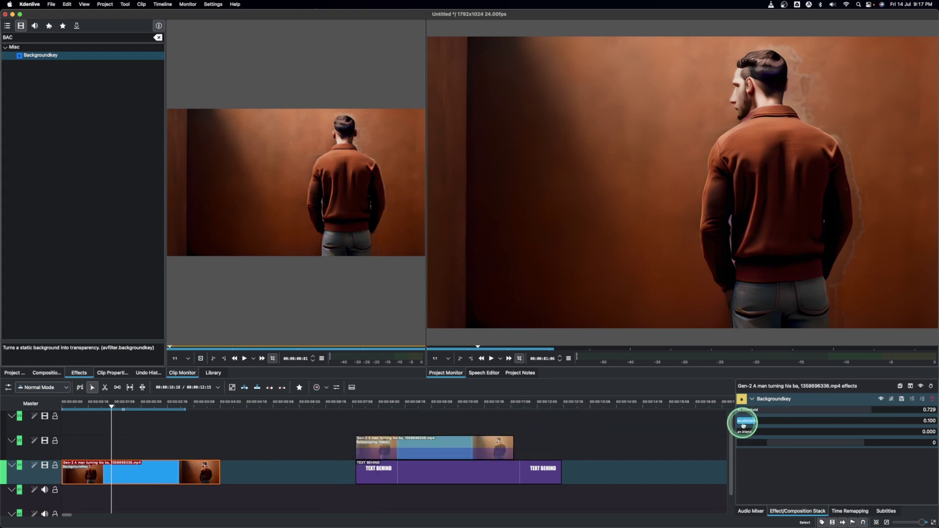
left_click_drag(744, 421, 924, 430)
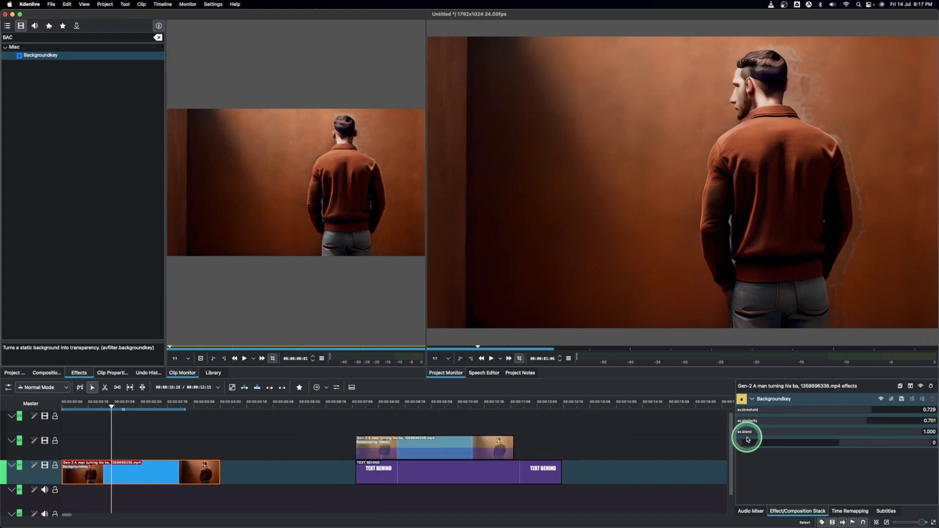
left_click_drag(747, 439, 821, 447)
key("space")
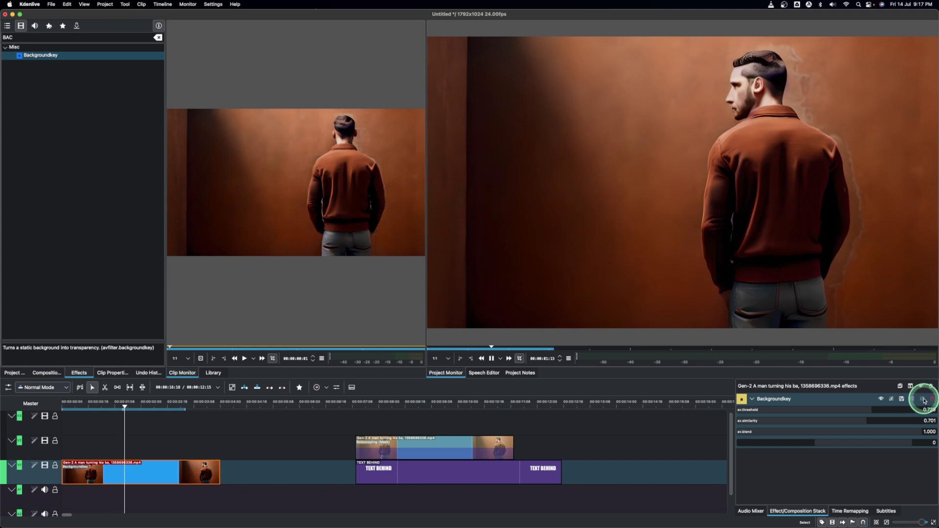
left_click(932, 399)
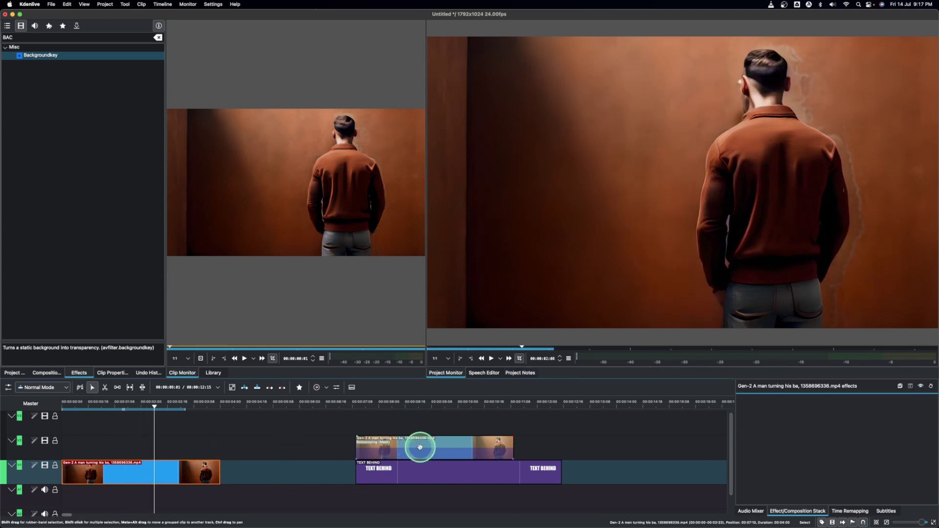
- Move the masked clip to the start of the uppermost track and the TEXT BEHIND title to the start of the track beneath it
left_click_drag(422, 448, 123, 423)
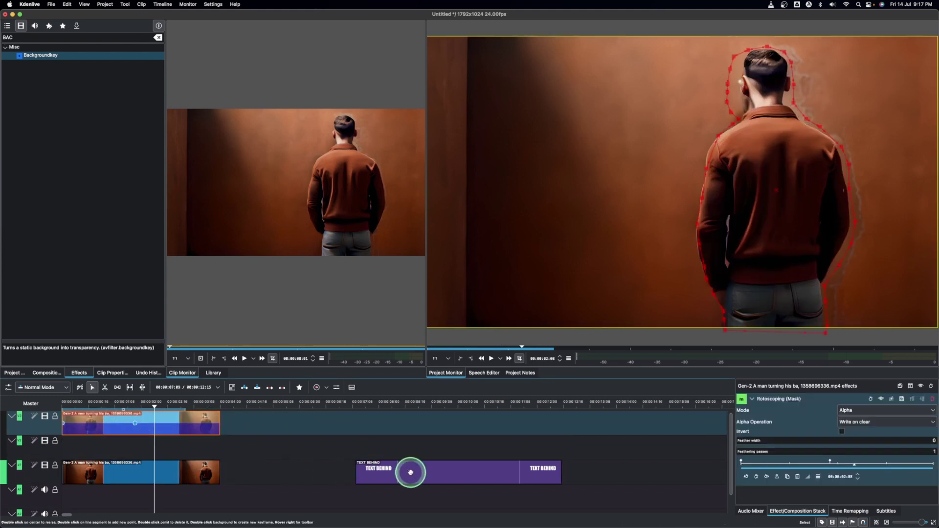
left_click_drag(411, 470, 108, 436)
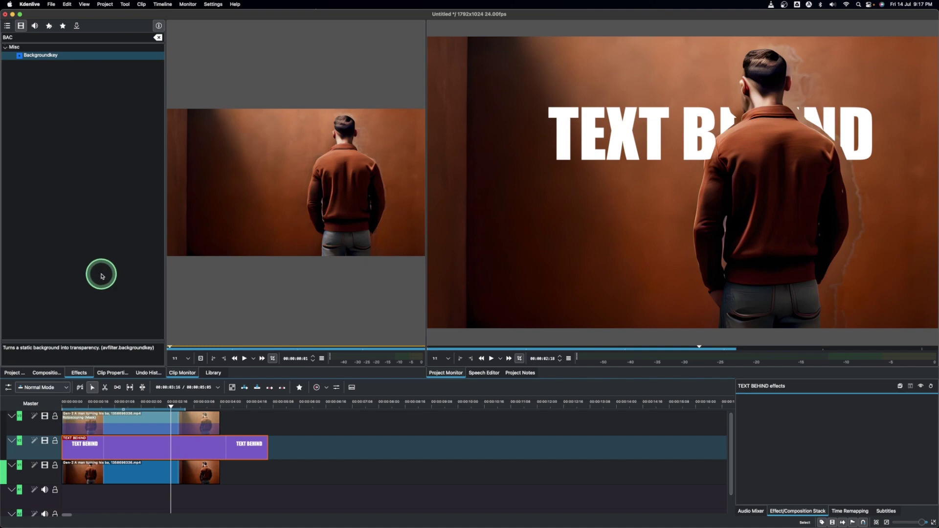
- Switch to Firefox and upload the Gen-2 man turning clip ending in 336.mp4 from Downloads to Unscreen for background removal
mouse_move(714, 523)
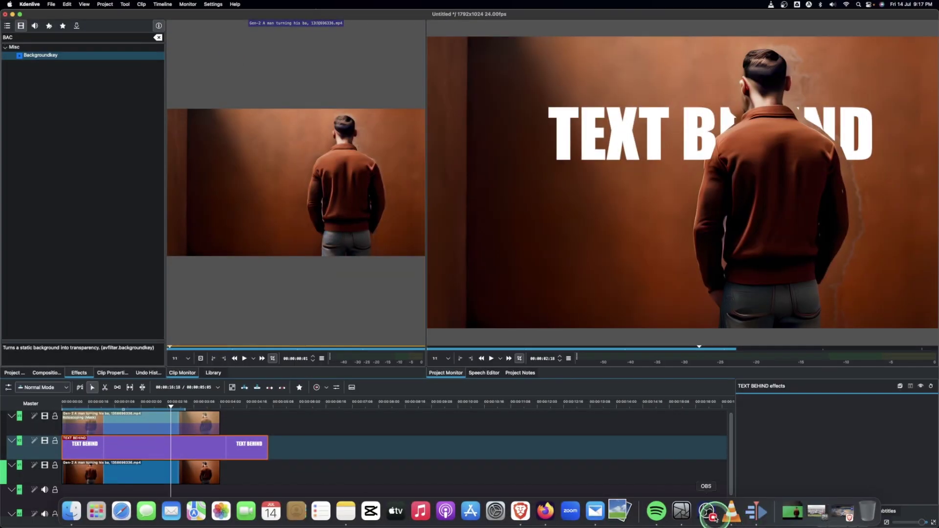
left_click(544, 511)
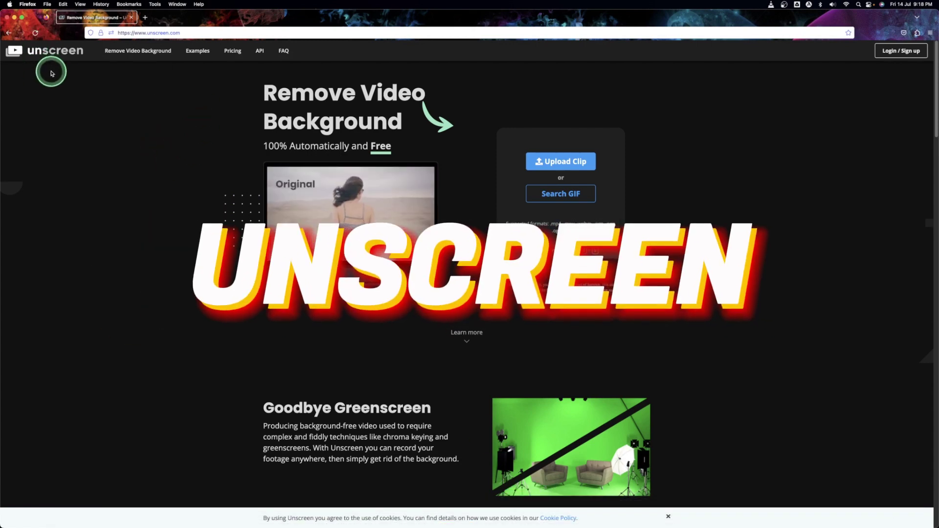
left_click(556, 162)
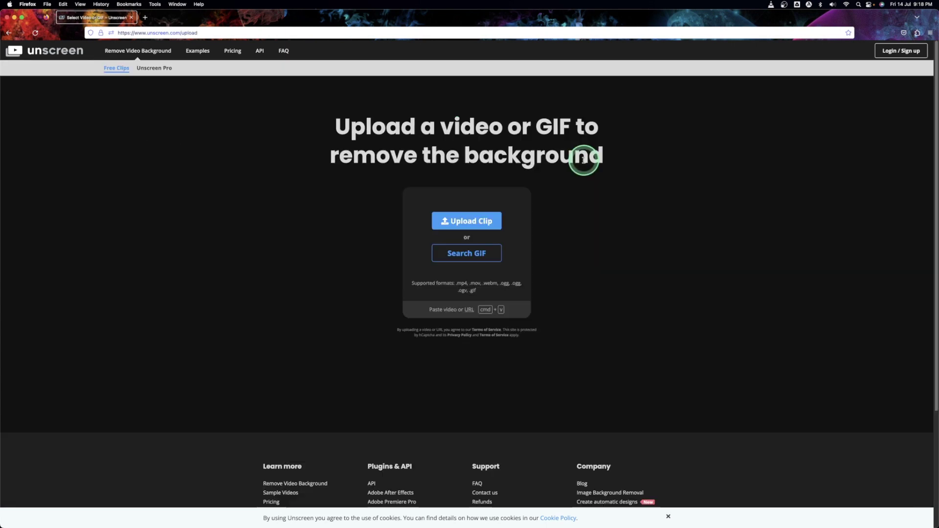
left_click(457, 220)
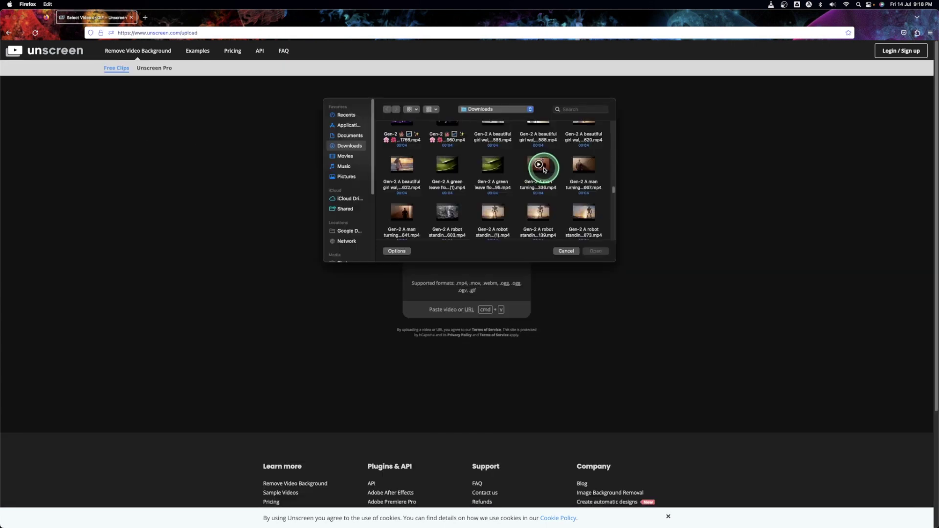
left_click(542, 168)
left_click(595, 250)
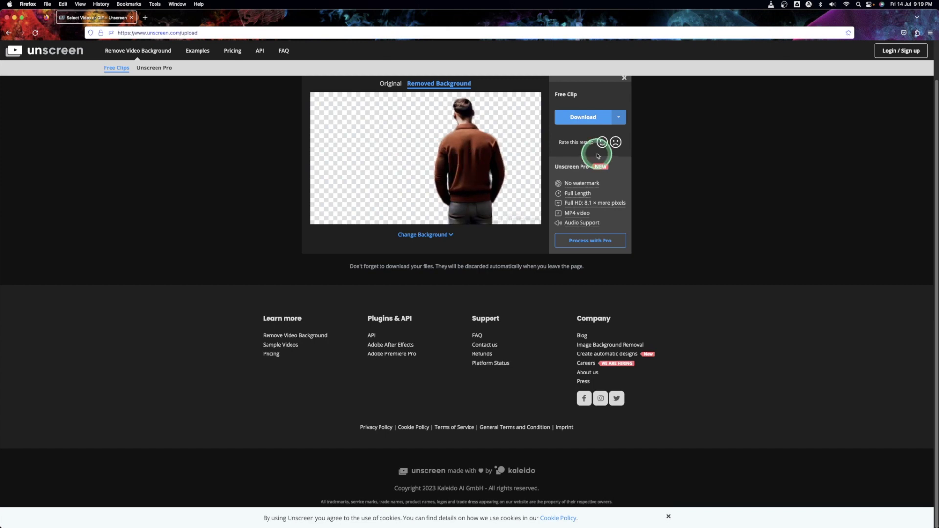
- Examine the free clip's download formats and the MP4 video option of Unscreen Pro
left_click(619, 119)
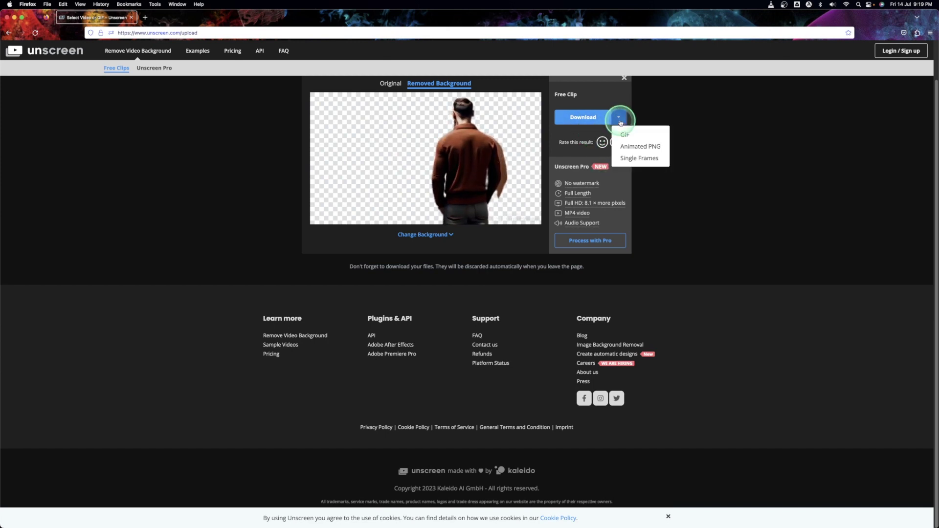
left_click(628, 137)
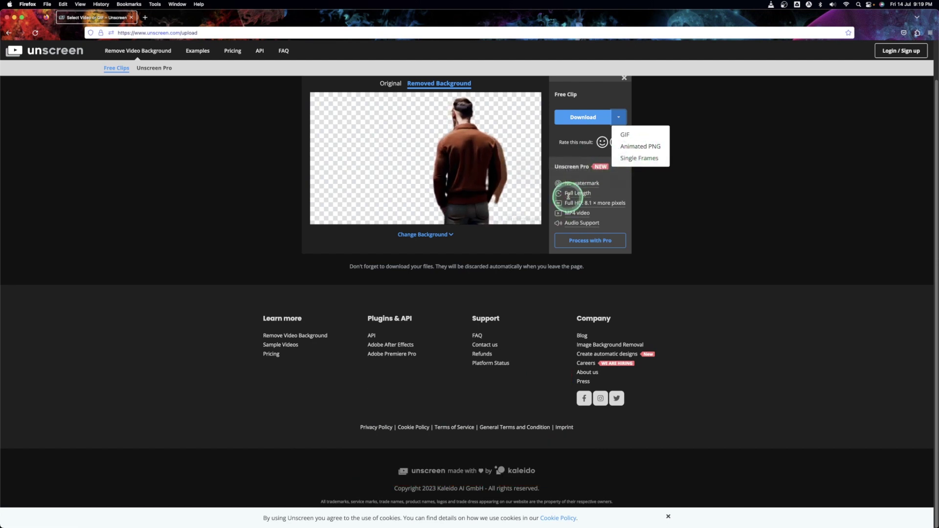
mouse_move(572, 212)
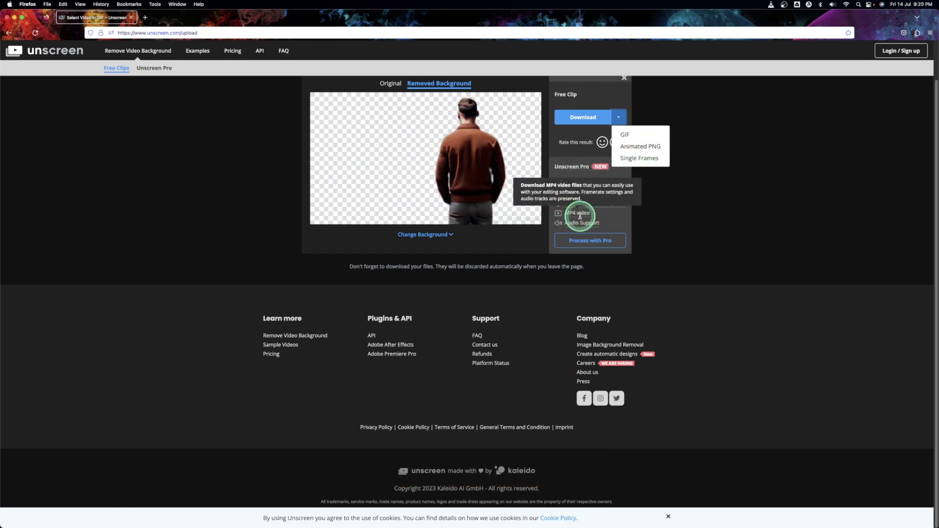
- Download the background-removed clip as Single Frames, and extract the zip in Downloads and open the extracted frames folder
mouse_move(575, 182)
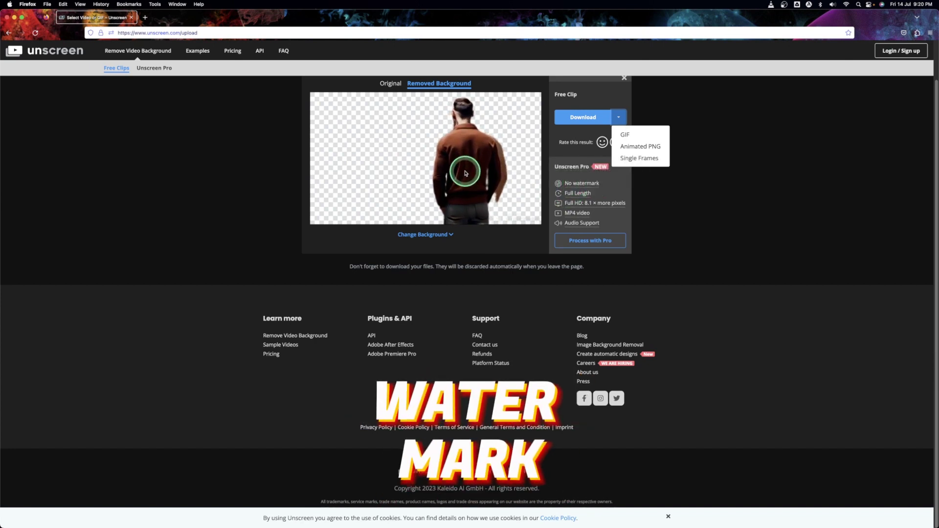
left_click(638, 159)
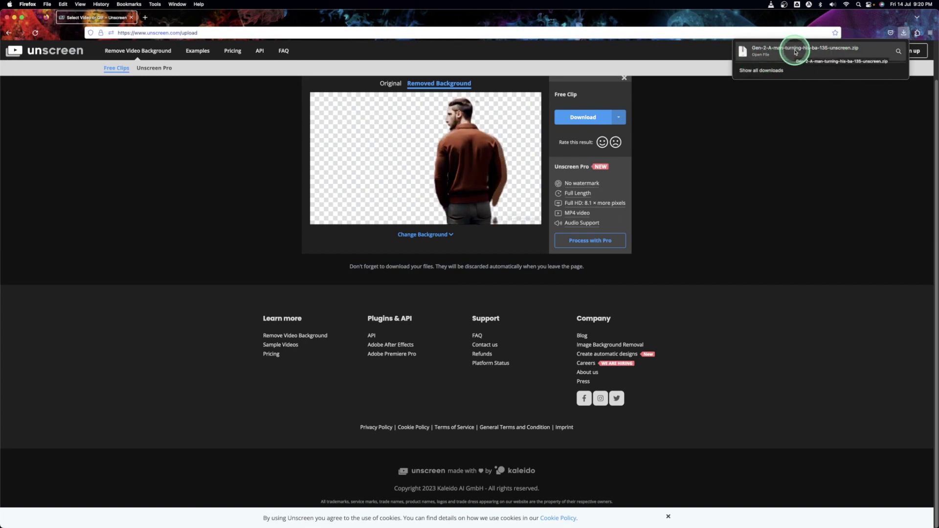
left_click(899, 51)
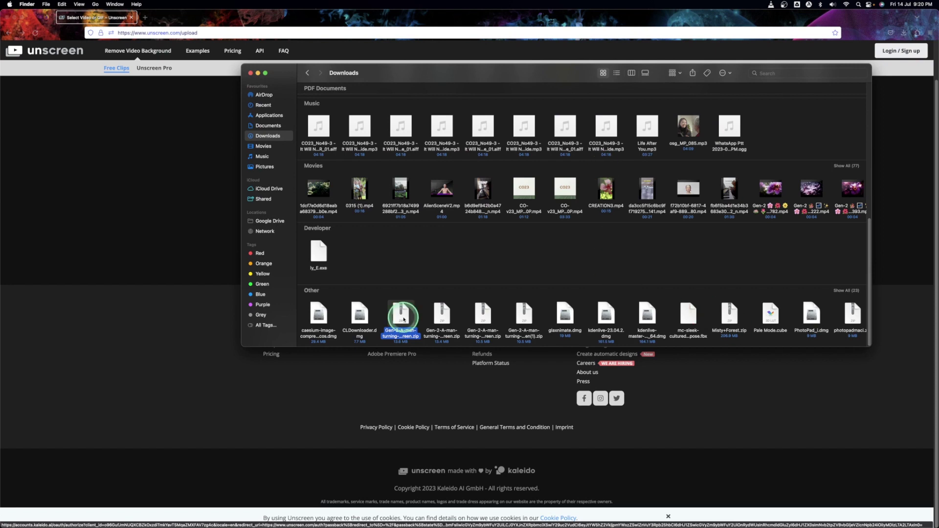
double_click(402, 318)
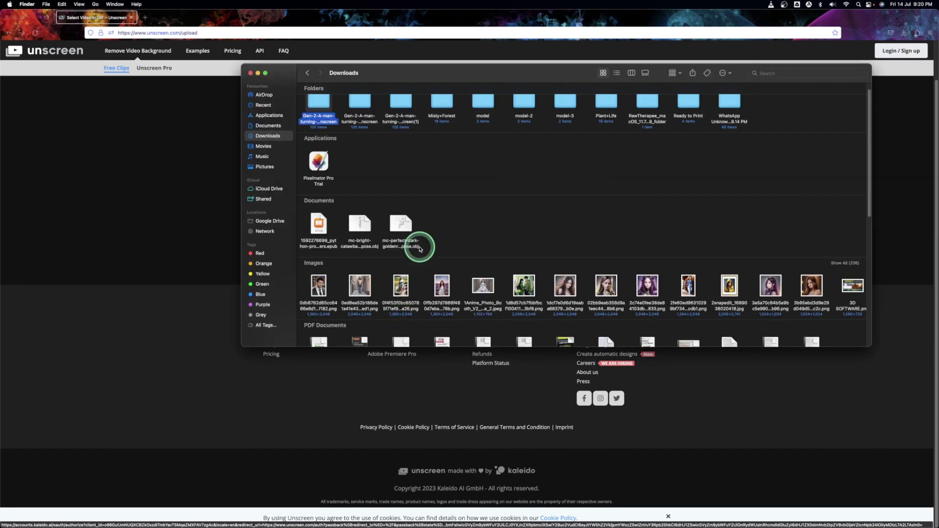
double_click(316, 105)
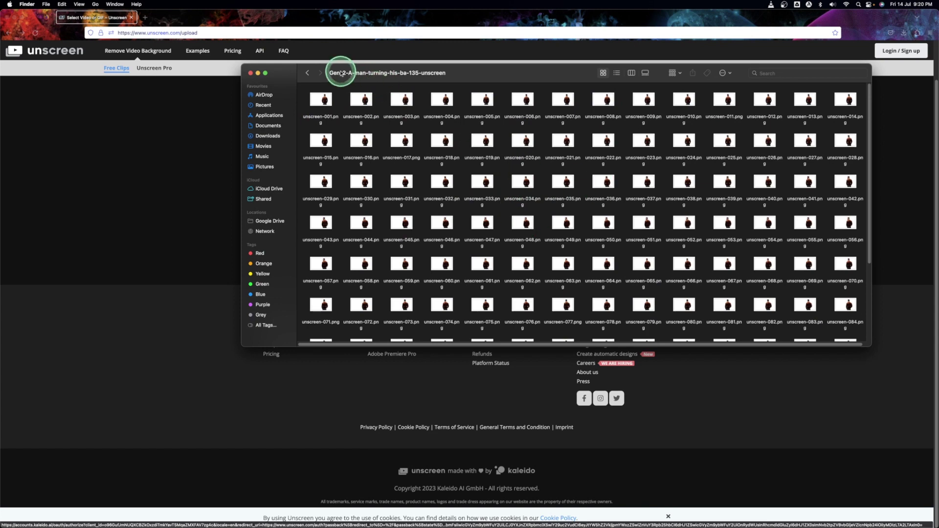
- Switch to Kdenlive, delete the TEXT BEHIND title and the masked clip, and move the remaining clip to about 8 seconds along its track
mouse_move(732, 523)
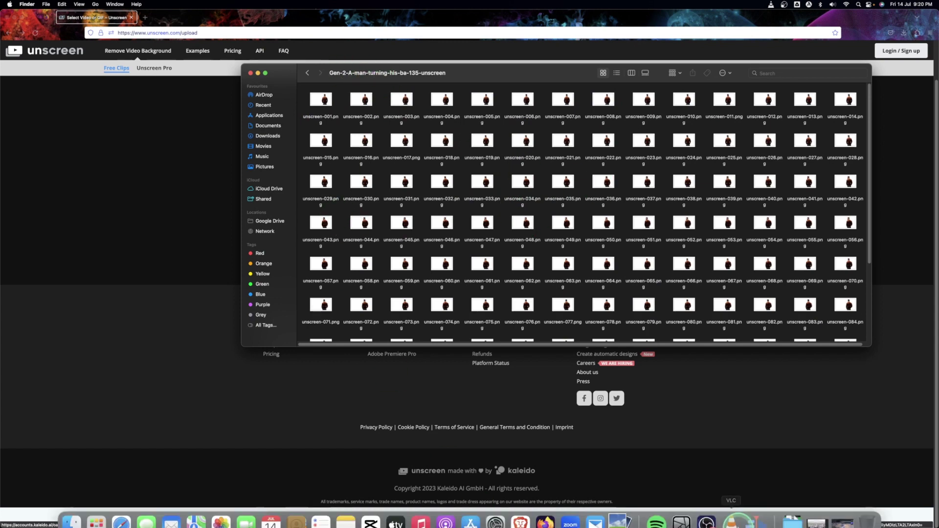
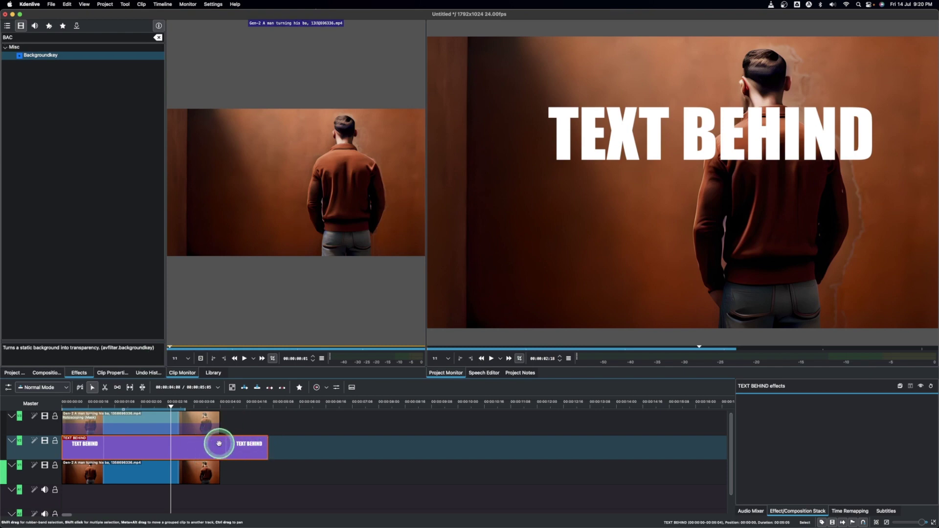
key("Delete")
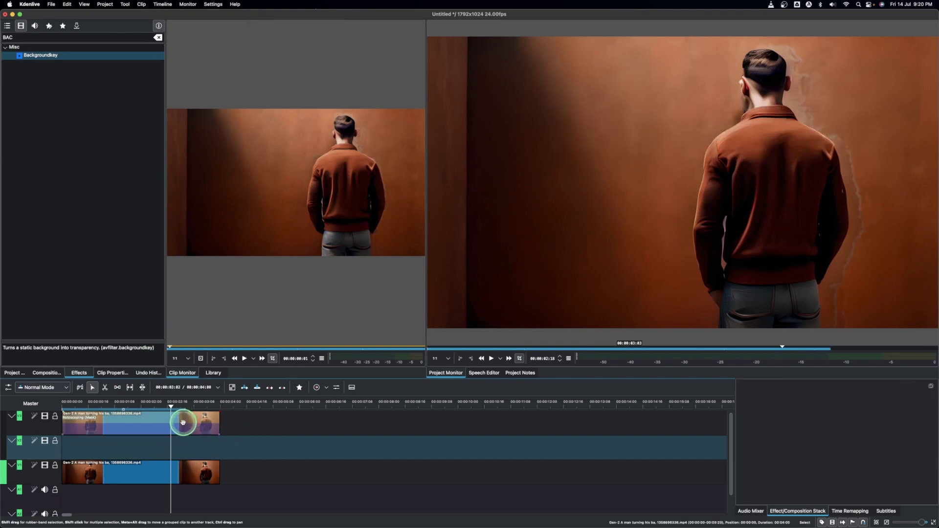
left_click(183, 421)
key("Delete")
left_click_drag(172, 468, 503, 465)
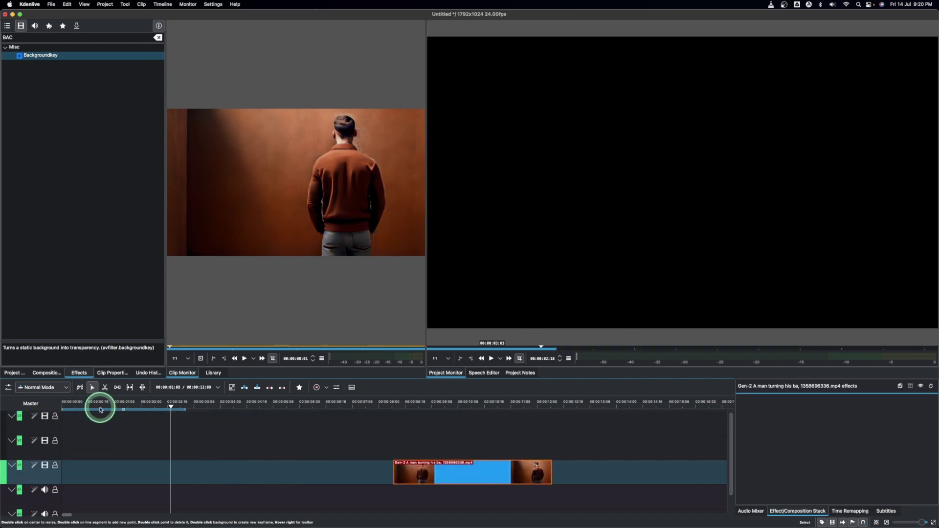
left_click(61, 404)
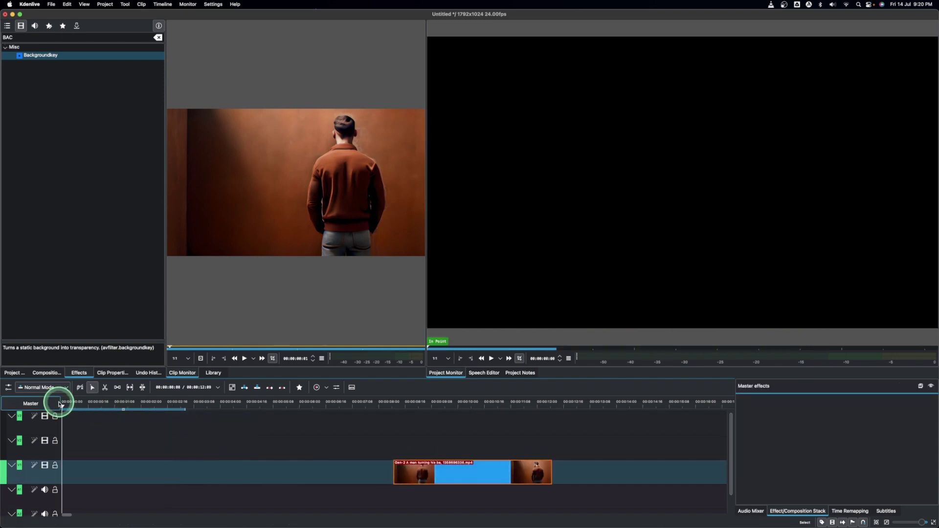
- Start adding an image sequence to the project bin, using the Gen-2-A-man-turning-his-ba-135-unscreen folder from Downloads as its source
left_click(20, 375)
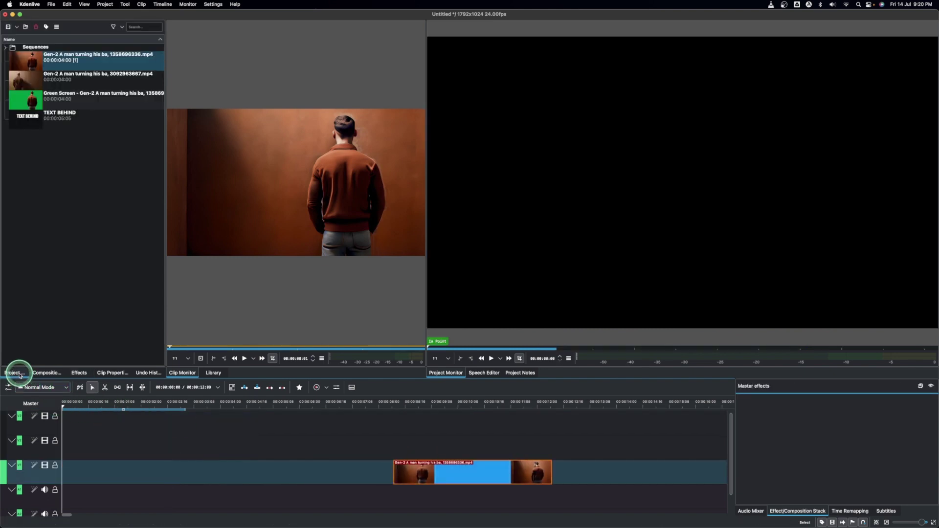
right_click(54, 164)
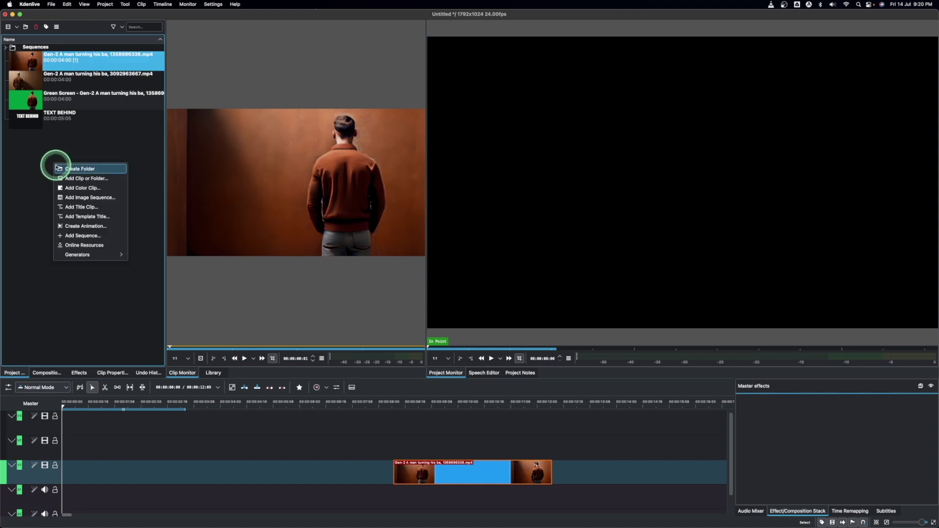
left_click(73, 198)
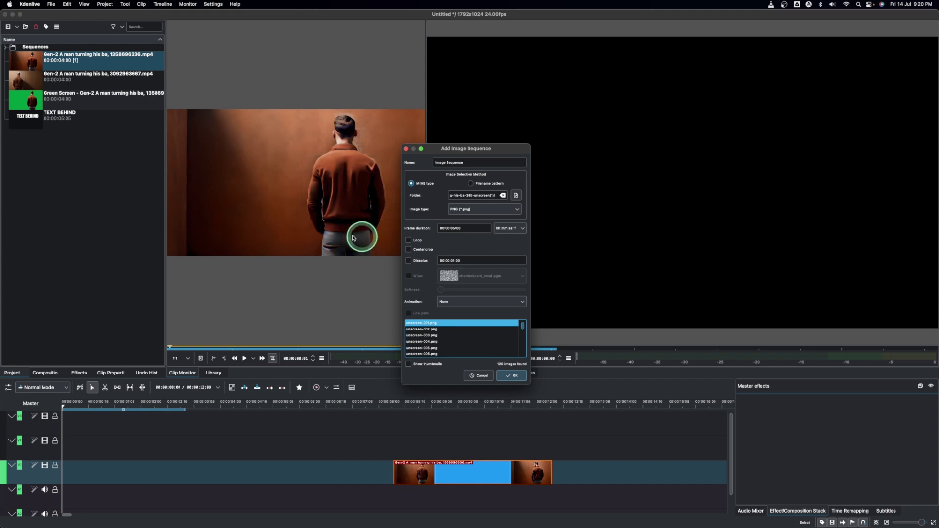
left_click(516, 196)
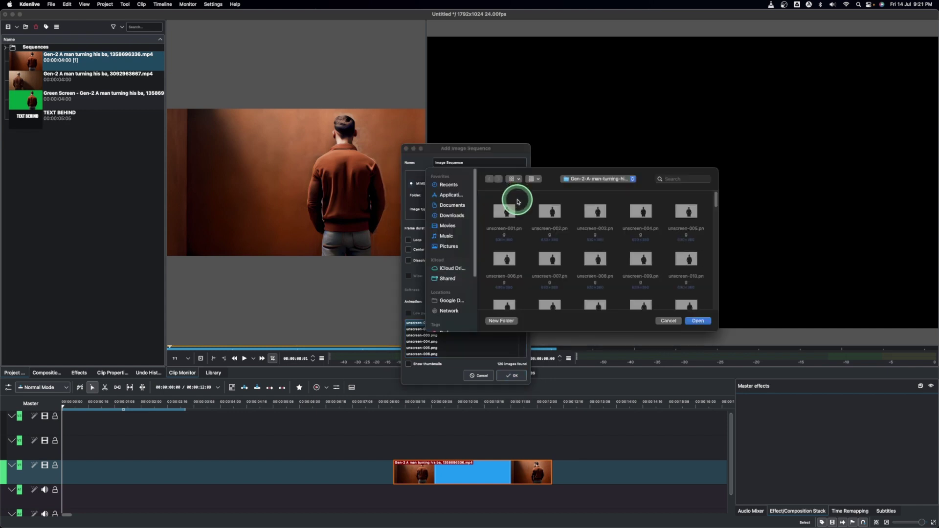
left_click(600, 179)
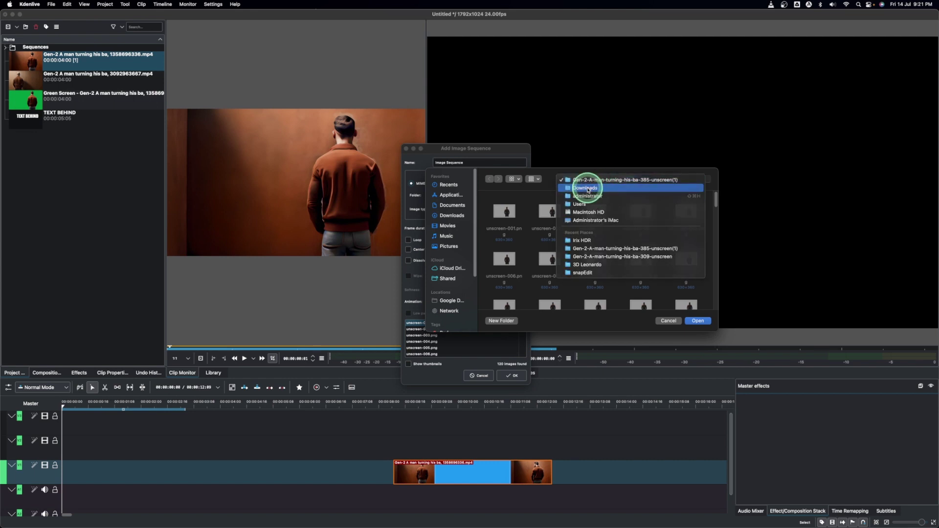
left_click(587, 189)
double_click(504, 221)
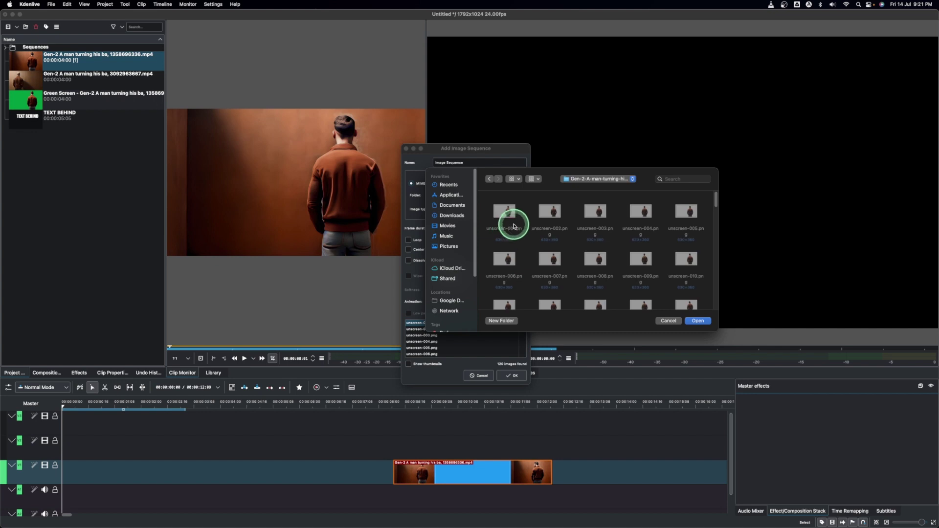
left_click(698, 321)
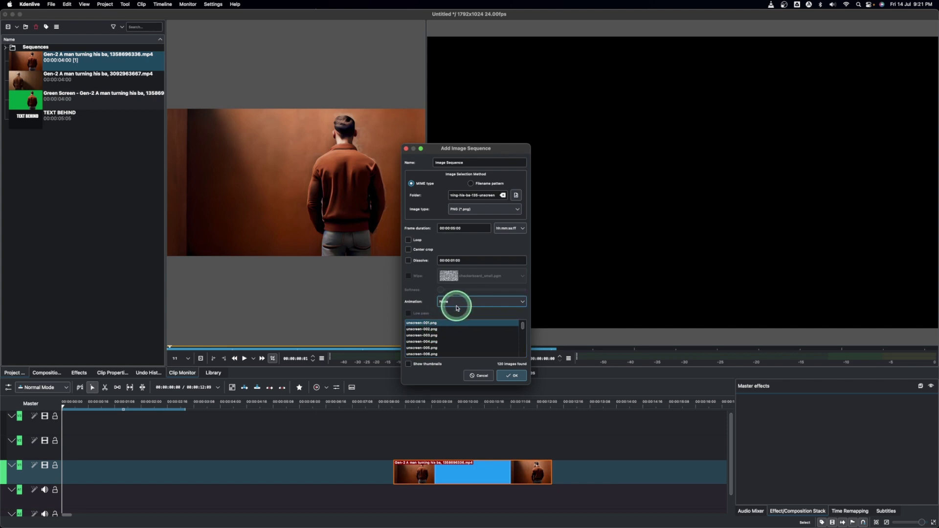
- Try JPG as the image type of the sequence and return it to PNG
left_click(441, 322)
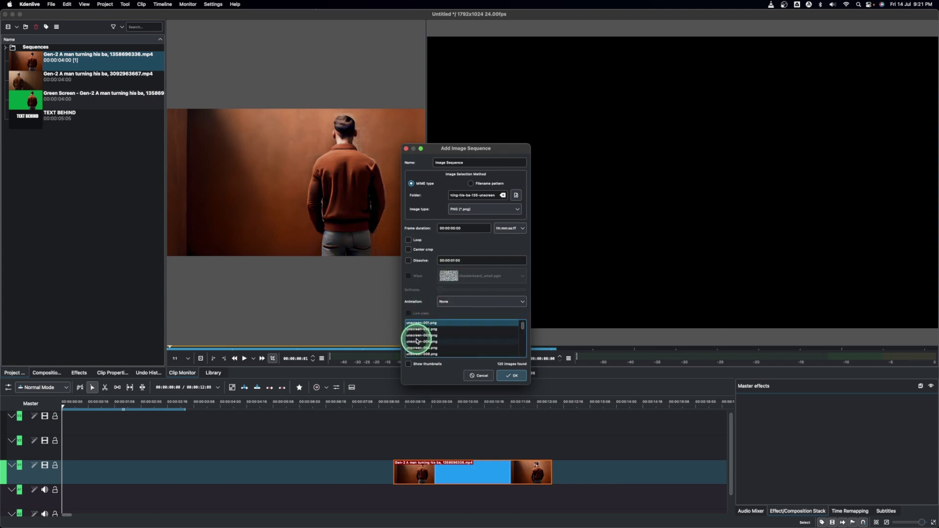
left_click(474, 209)
left_click(476, 210)
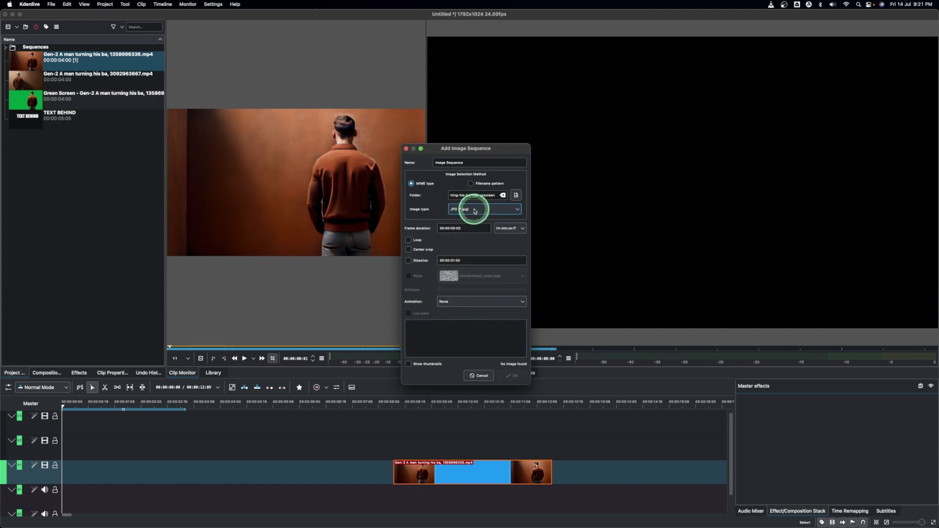
left_click(465, 196)
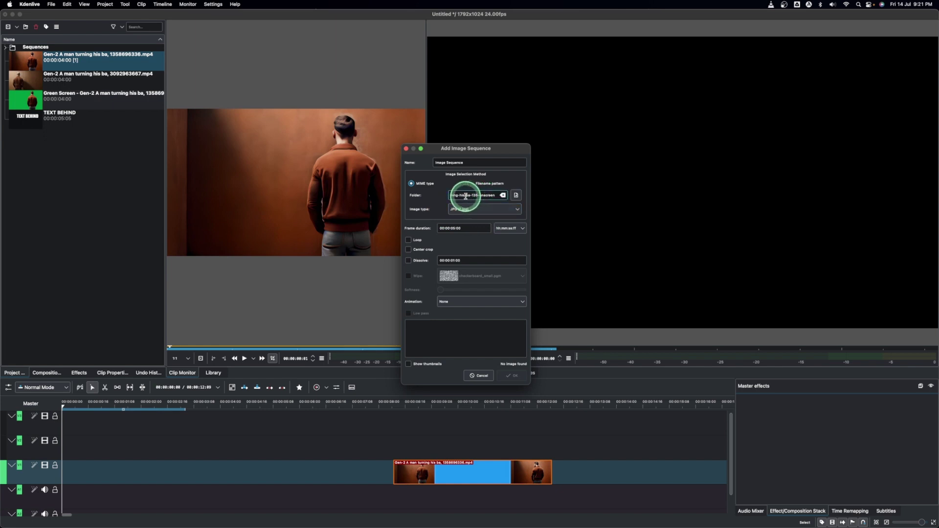
left_click(441, 342)
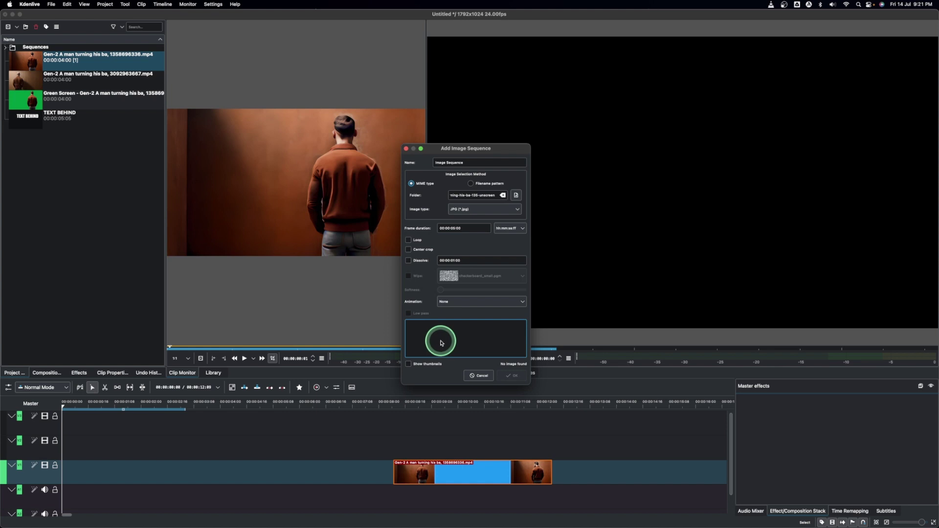
left_click(474, 209)
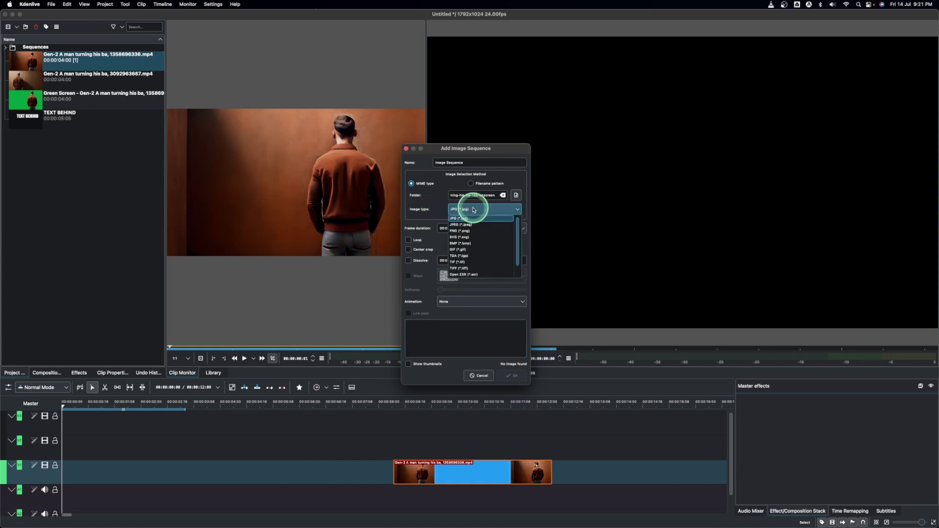
left_click(464, 231)
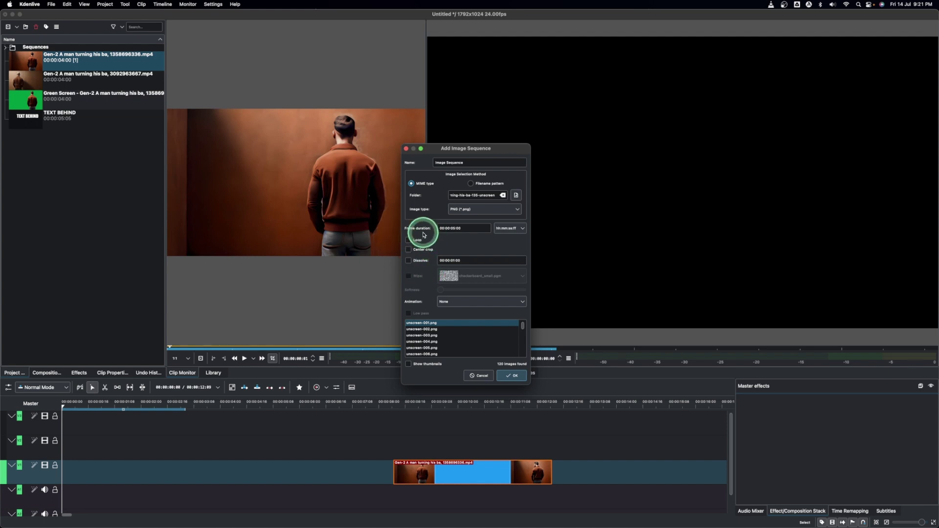
- Add the PNG image sequence to the project, place it at the start of the middle video track and preview it
left_click(458, 228)
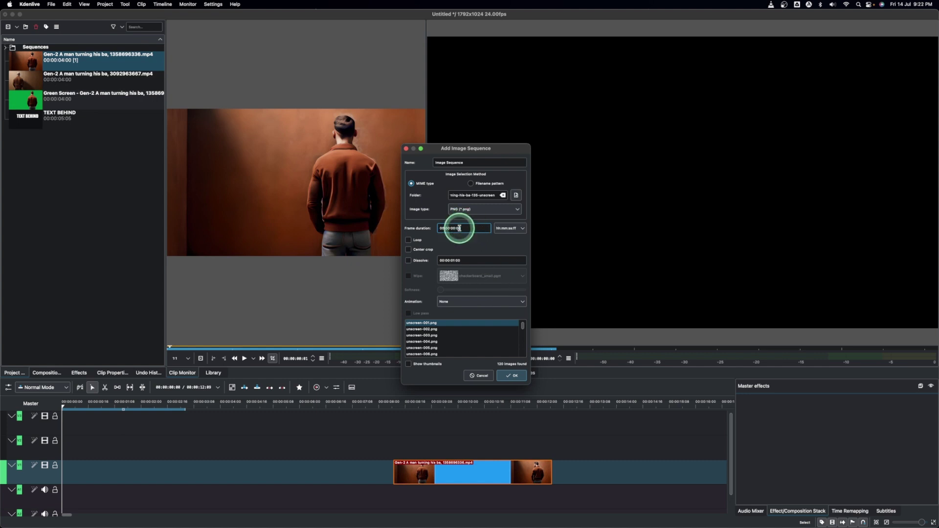
left_click(460, 280)
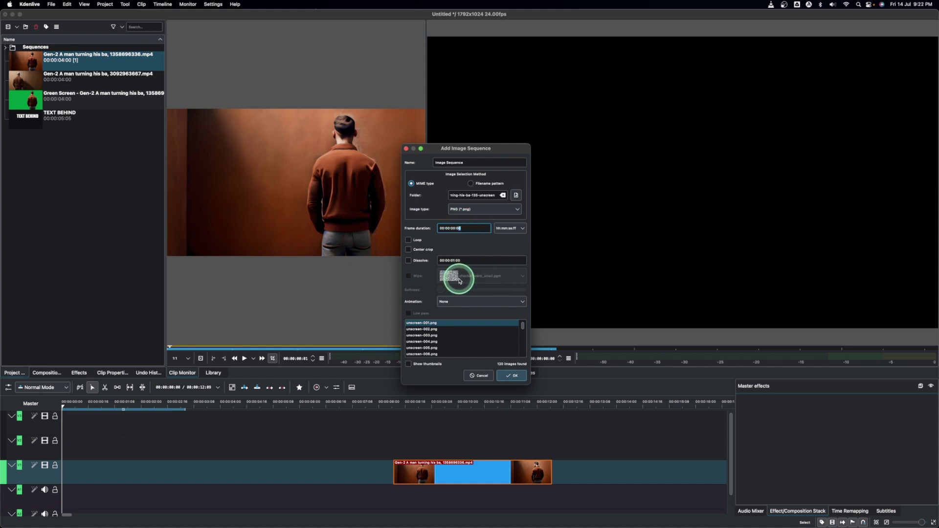
left_click(520, 377)
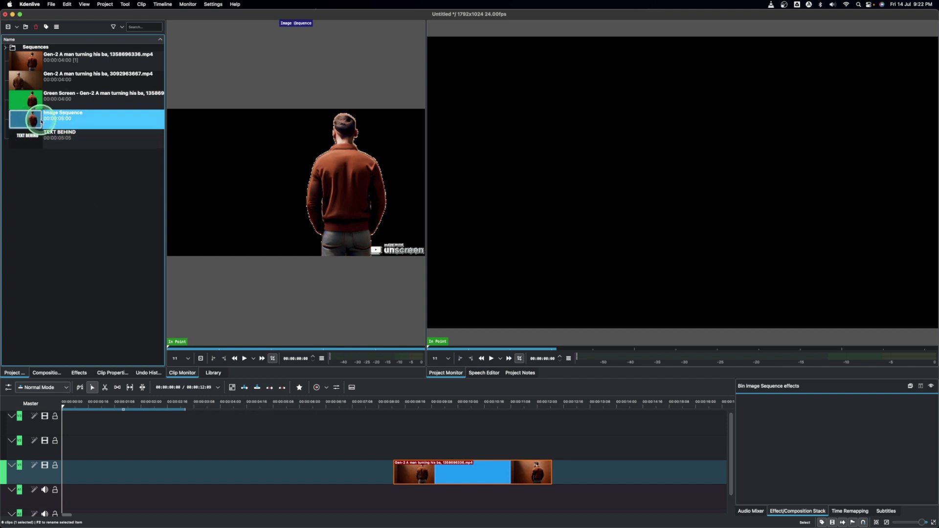
left_click_drag(41, 122, 107, 454)
left_click(98, 405)
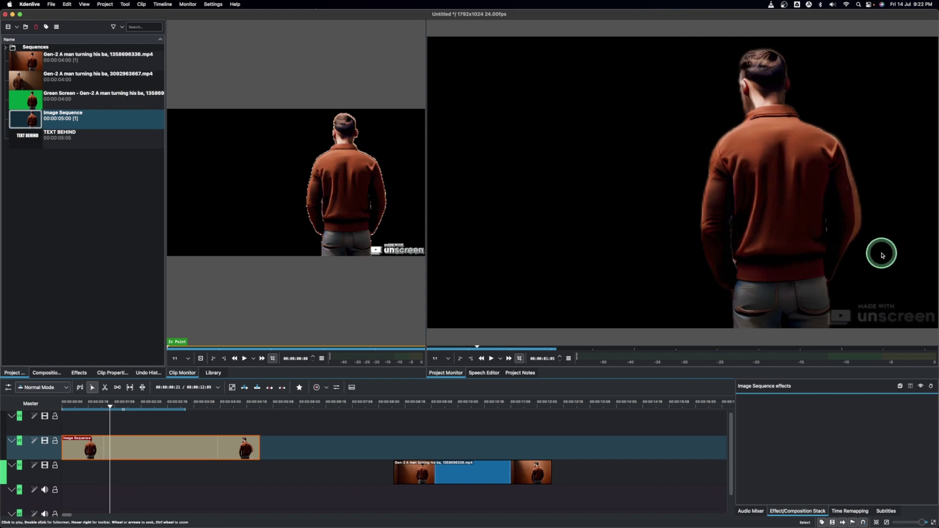
left_click(794, 184)
left_click(797, 216)
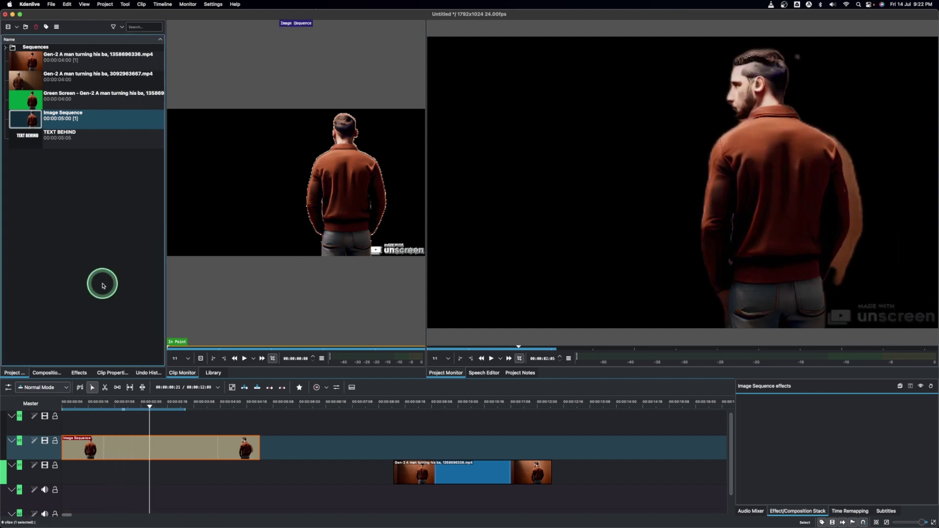
- Search the effects for "SPO" and apply Spot Remover to the image sequence clip
left_click(78, 372)
left_click(30, 39)
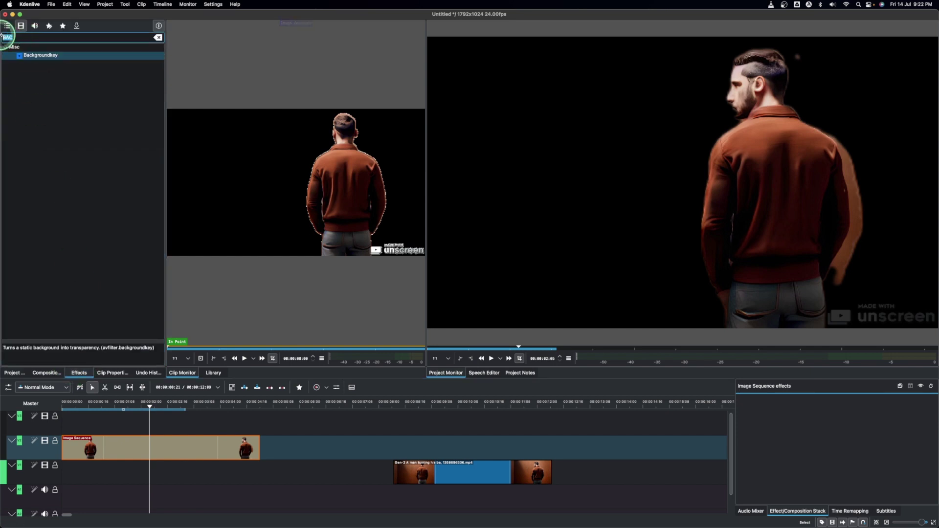
type("SPO")
left_click(39, 71)
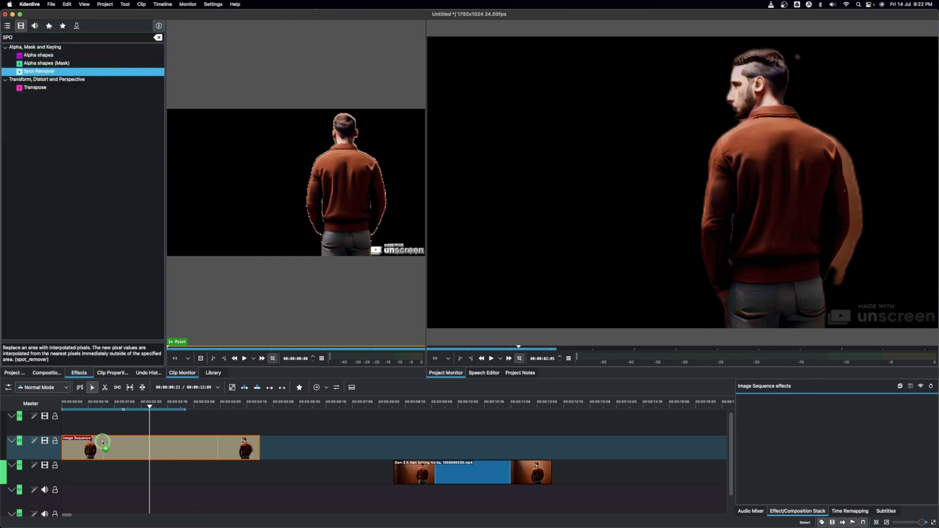
left_click_drag(104, 445, 104, 445)
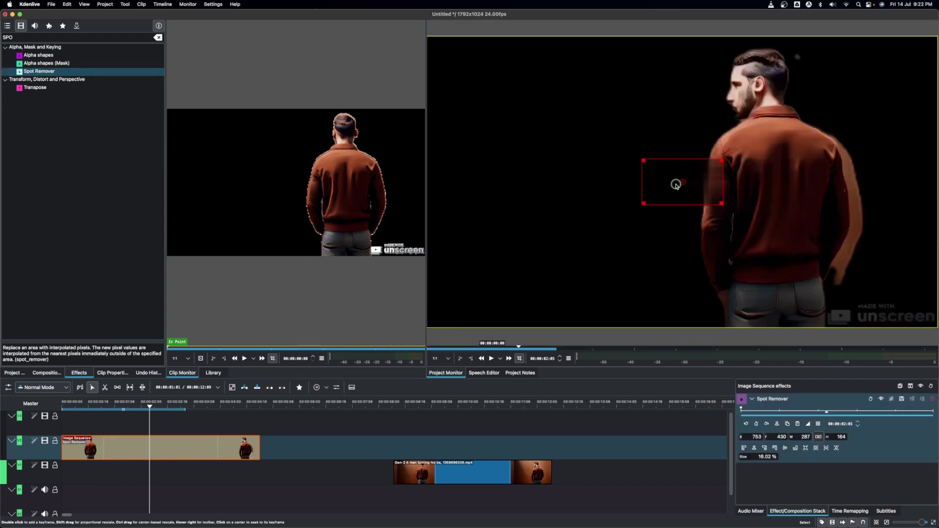
- Fit the Spot Remover area over the Unscreen watermark at about X 1405, Y 935, W 382, H 164, and play the clip to check
left_click_drag(891, 316, 871, 318)
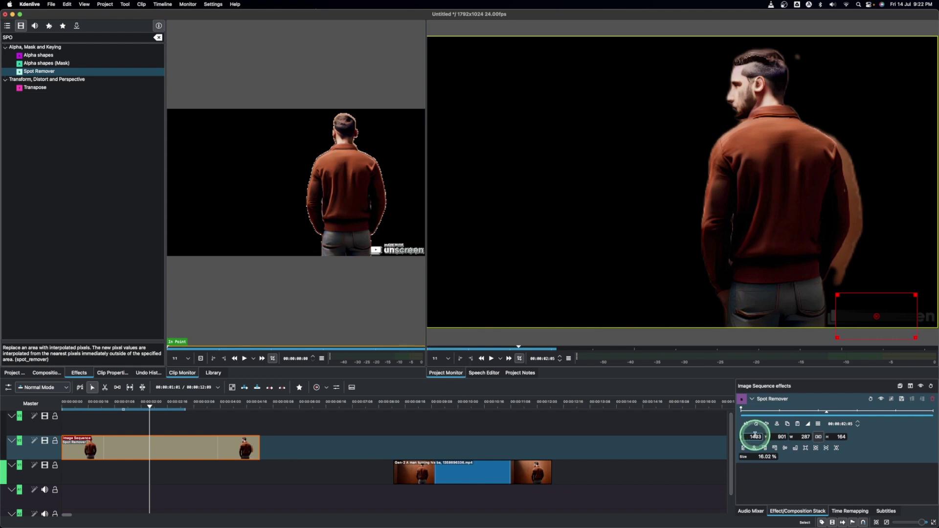
mouse_move(876, 316)
left_mouse_down()
mouse_move(901, 317)
mouse_move(884, 333)
mouse_move(881, 326)
left_mouse_up()
left_click(122, 410)
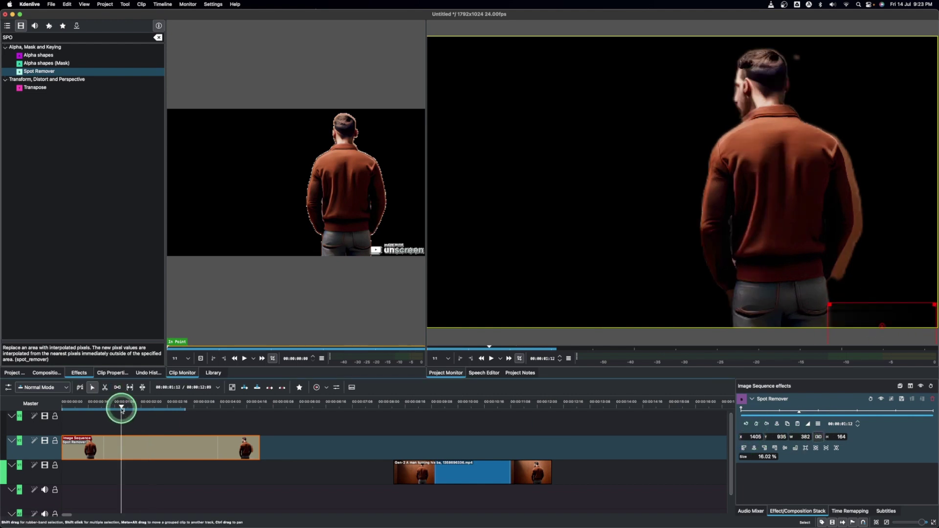
left_click(135, 410)
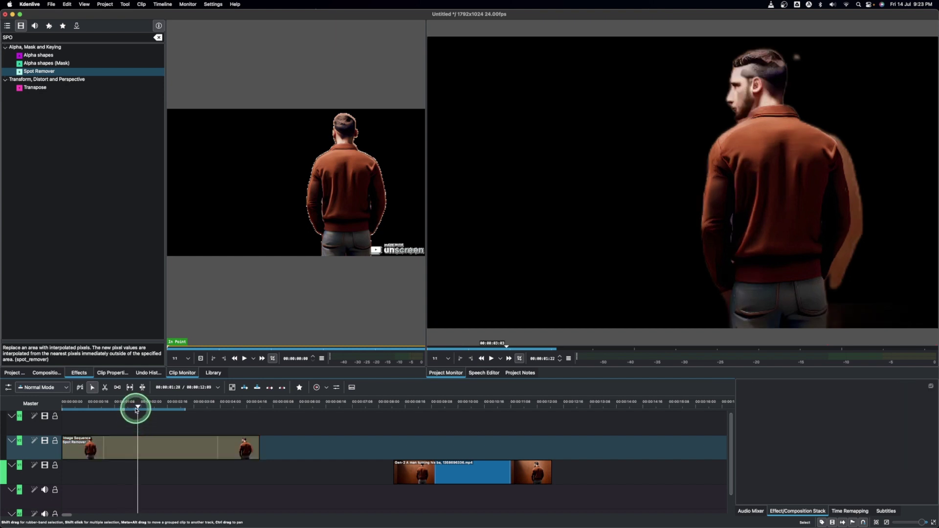
key("space")
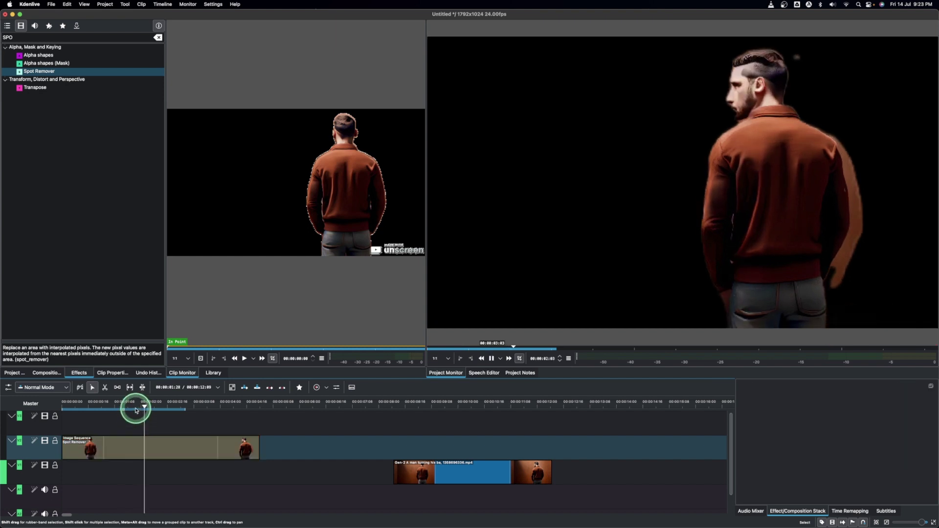
- Move the "Gen-2 A man turning his ba" clip to the start of the video track beneath the image sequence and play both together
left_click(888, 321)
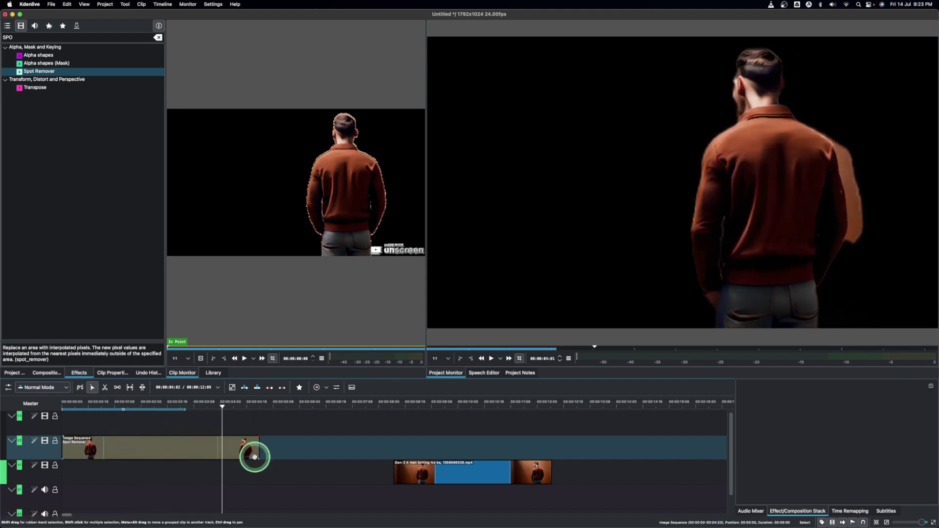
left_click_drag(427, 465, 98, 491)
left_click(80, 398)
key("space")
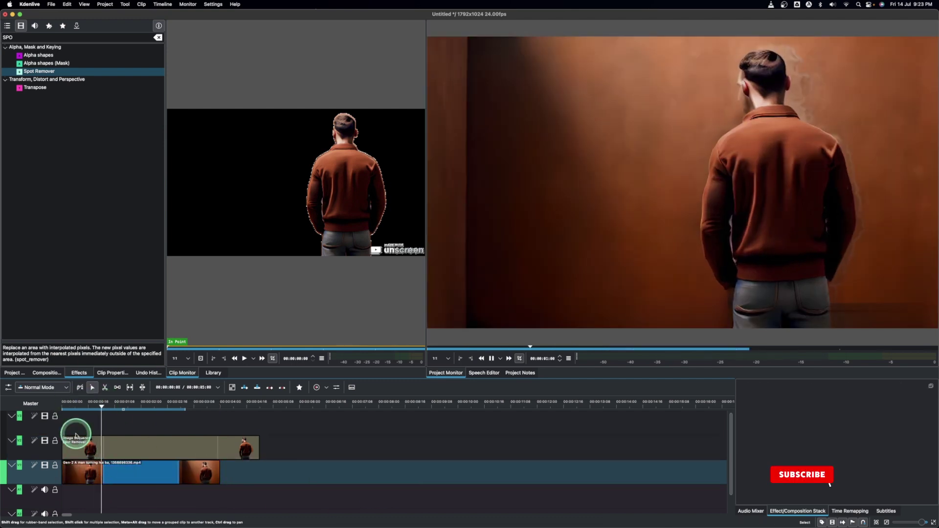
- Compare the timing of the two clips and speed the image sequence clip up to 137%
key("space")
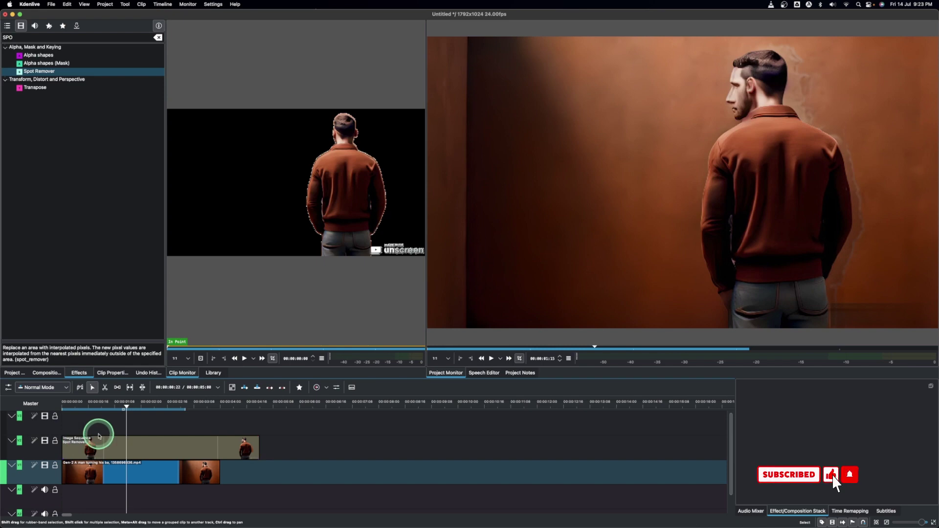
left_click(114, 410)
key("space")
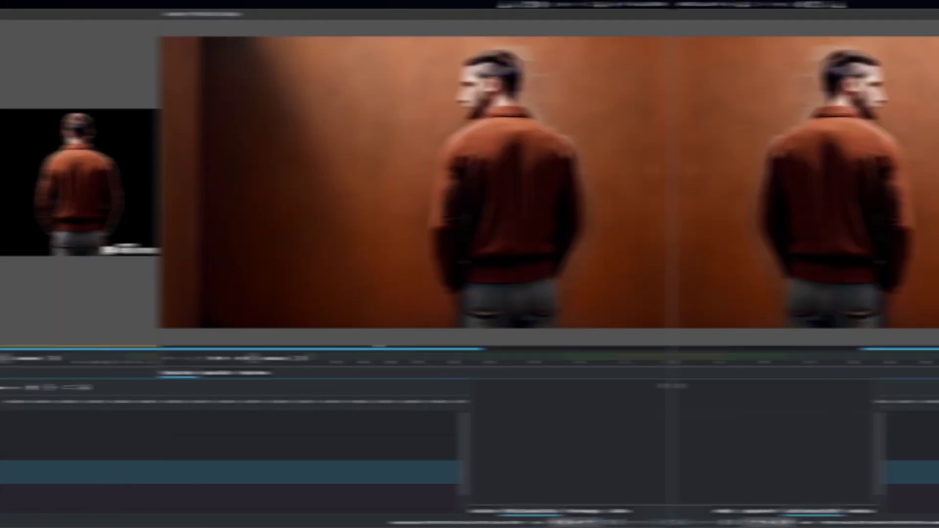
left_click(133, 436)
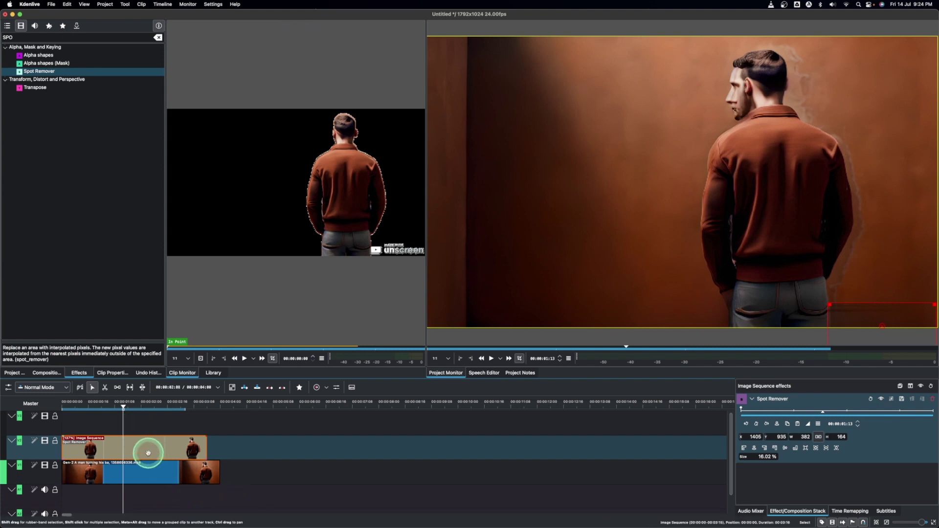
- Switch to Runway in the browser, open the Remove Background tool and load the first Gen-2 clip of the turning man
mouse_move(636, 523)
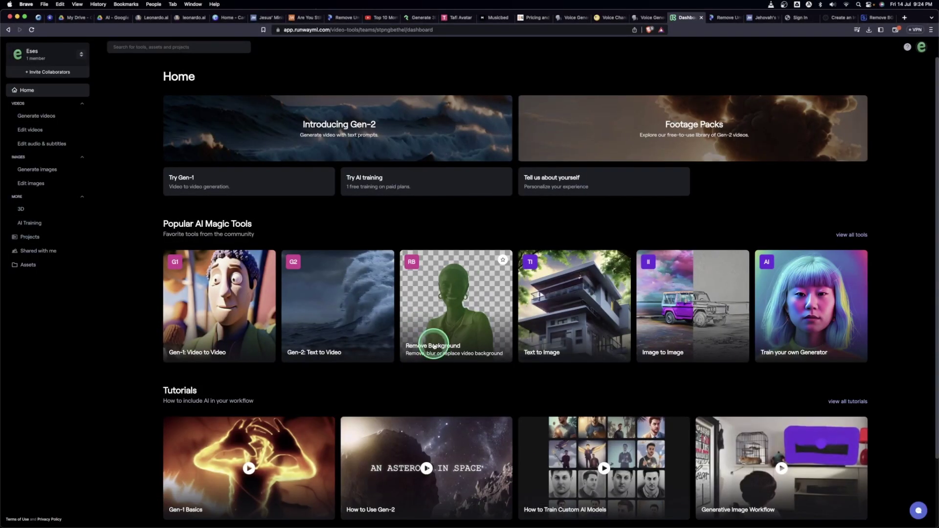
left_click(450, 311)
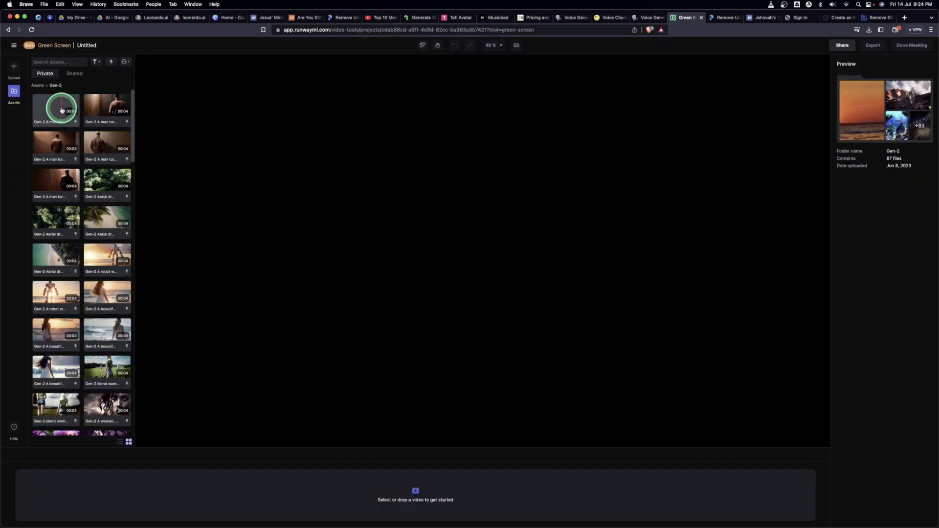
left_click(61, 110)
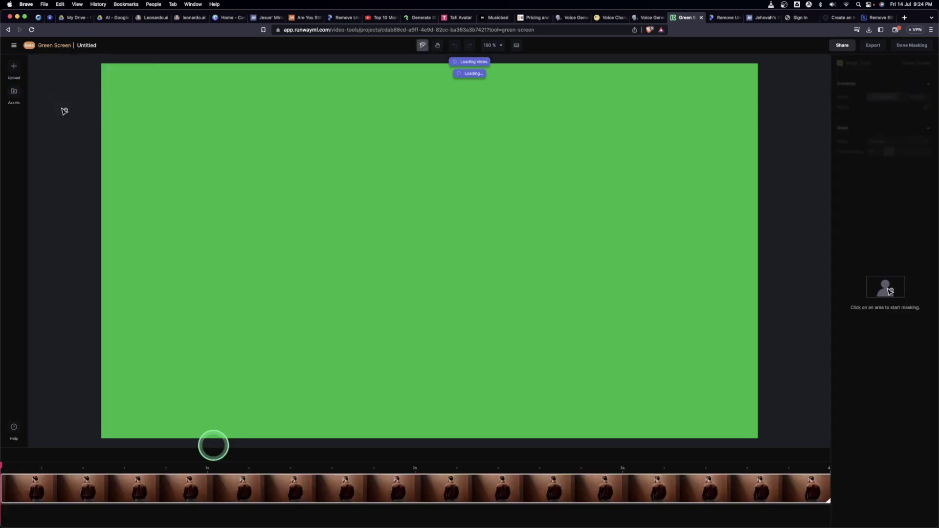
left_click(285, 491)
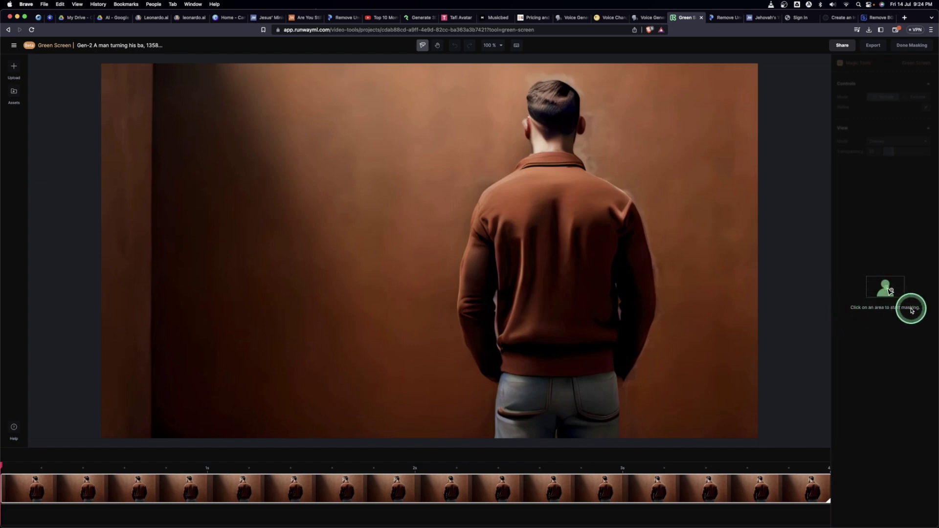
- Mask the man with include points on his hair, both sides of the upper jacket, the lower jacket and both jeans pockets
left_click(551, 97)
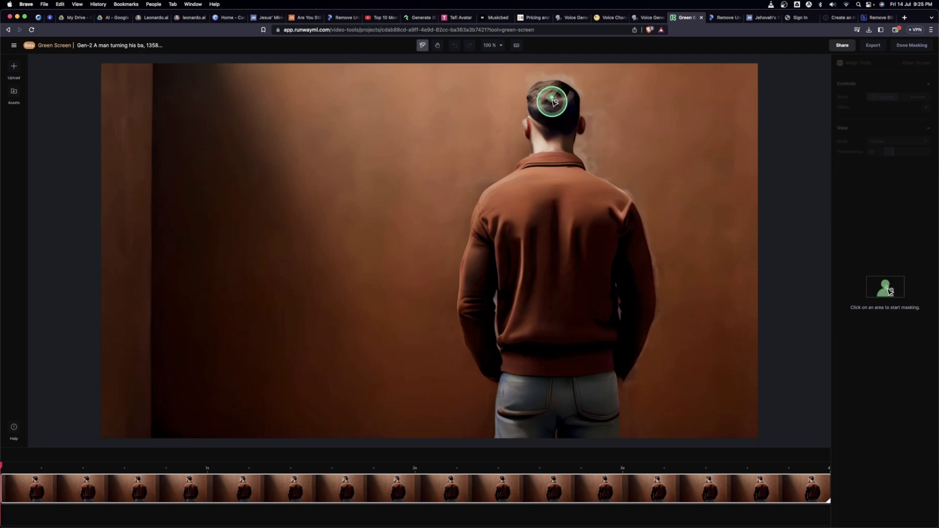
left_click(499, 230)
left_click(621, 237)
left_click(540, 332)
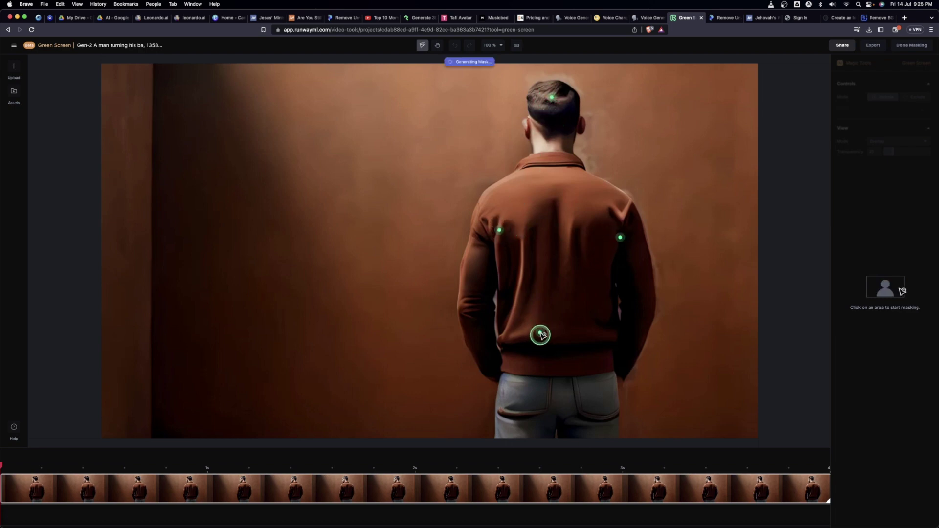
left_click(530, 415)
left_click(592, 398)
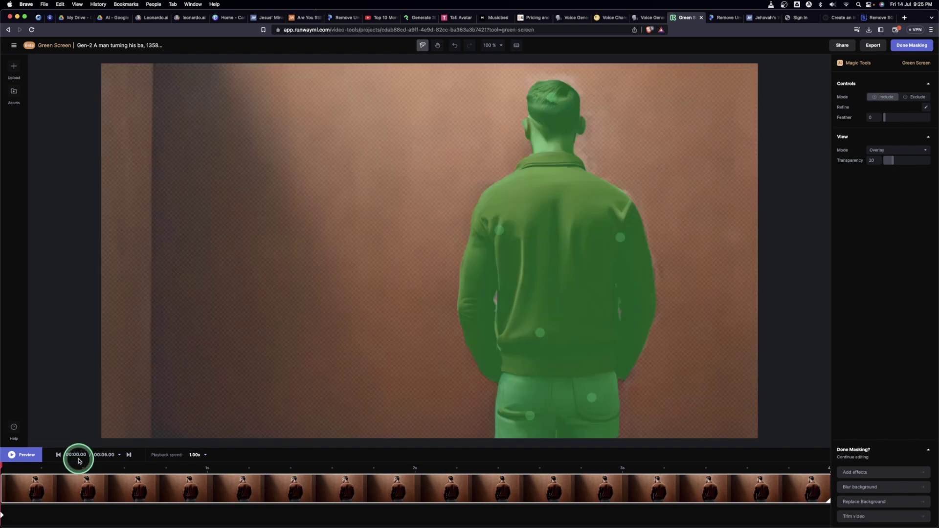
- Preview the generated mask and check how it follows the man's head between about 1 and 1.3 seconds
left_click(16, 460)
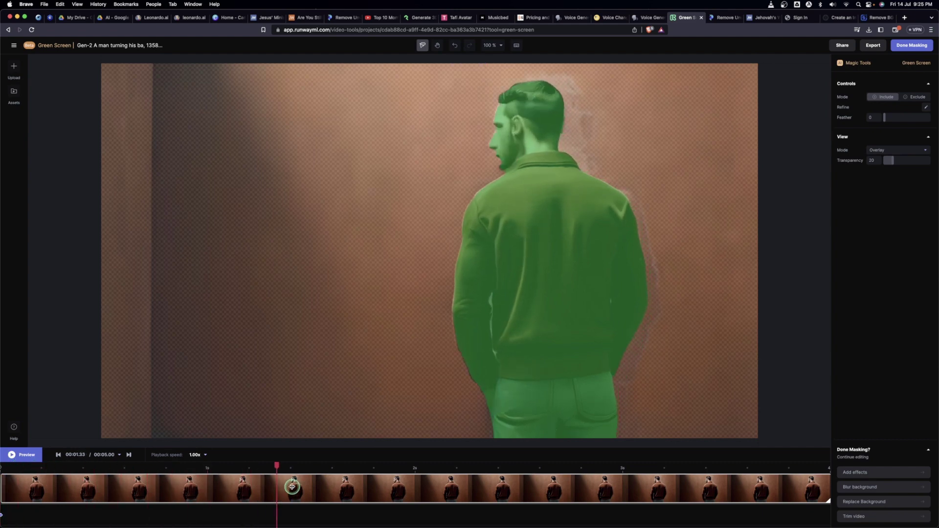
left_click(256, 487)
left_click(235, 487)
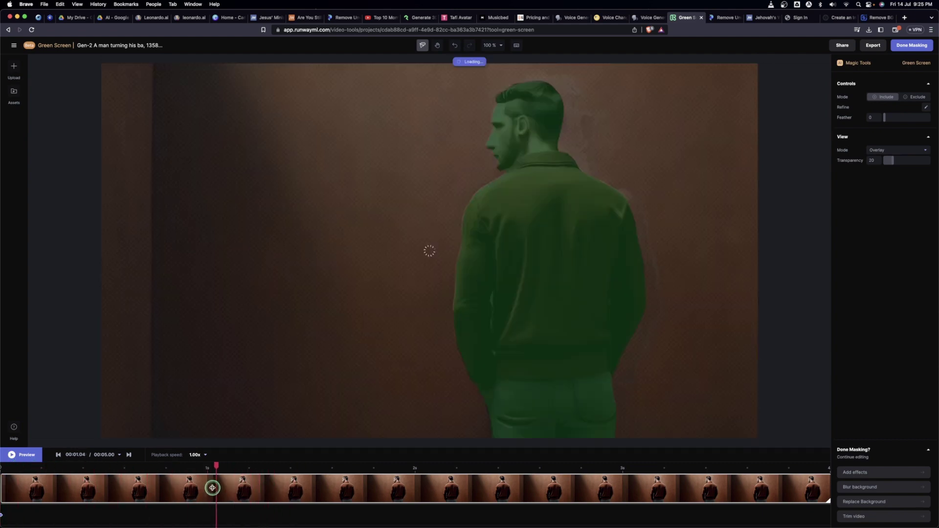
- Refine the mask at 00:01.08 with an Include point on the man's neck just above the collar
left_click(225, 470)
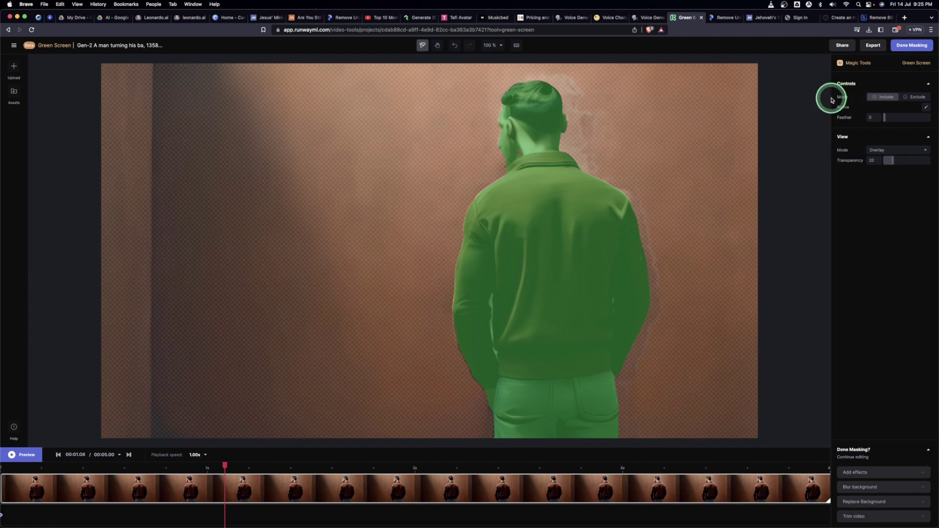
left_click(886, 98)
left_click(919, 97)
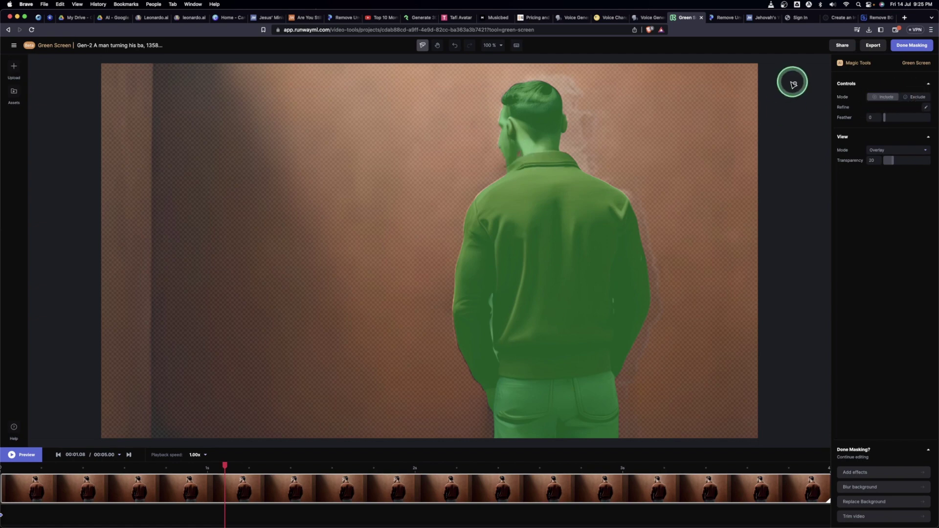
left_click(880, 100)
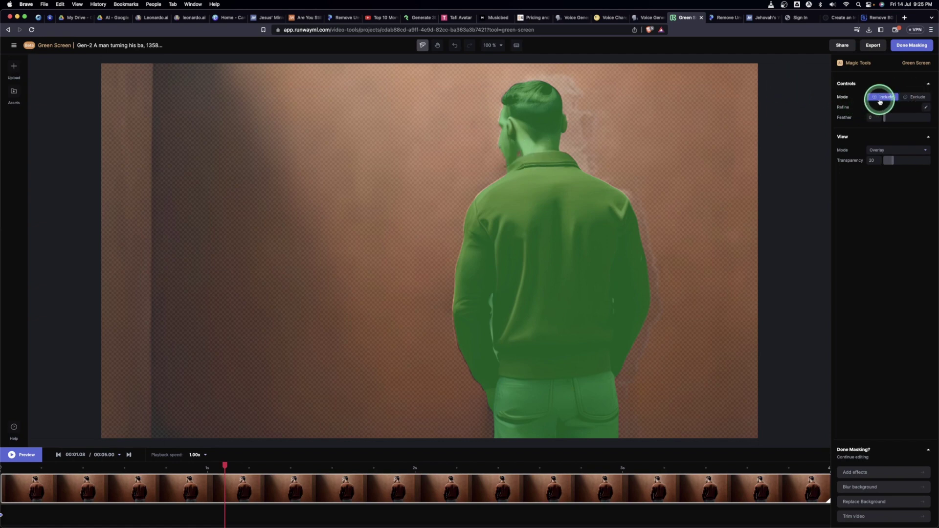
left_click(519, 155)
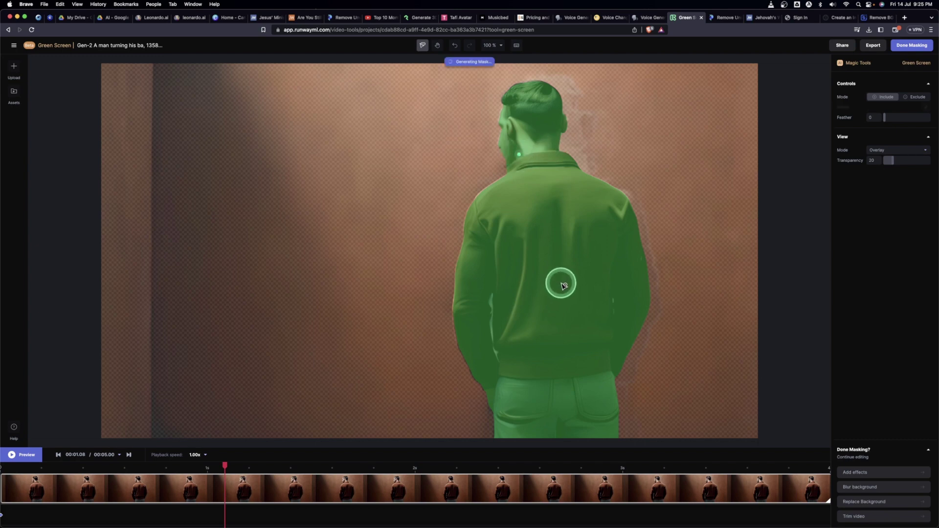
- Check the mask through the rest of the clip and correct it at about 2.5 seconds in Exclude mode
left_click(198, 467)
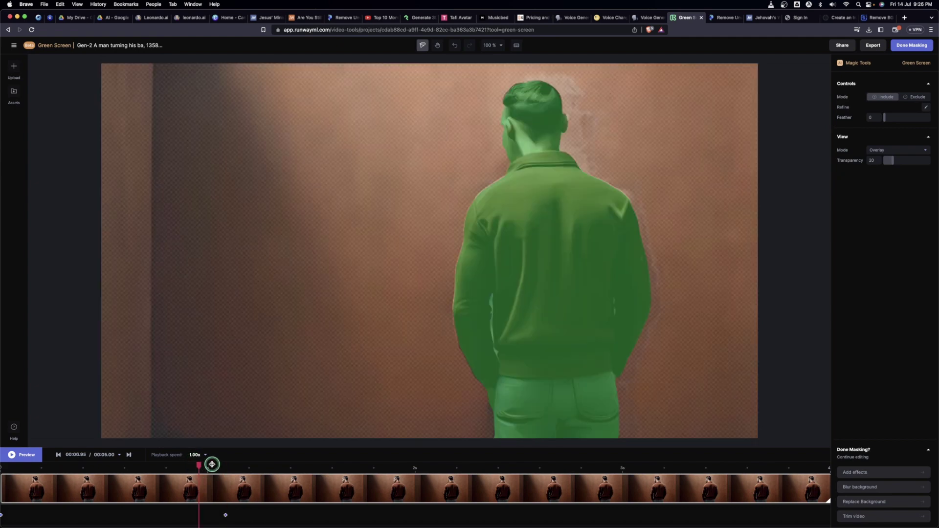
left_click_drag(211, 465, 300, 461)
left_click_drag(396, 472, 525, 475)
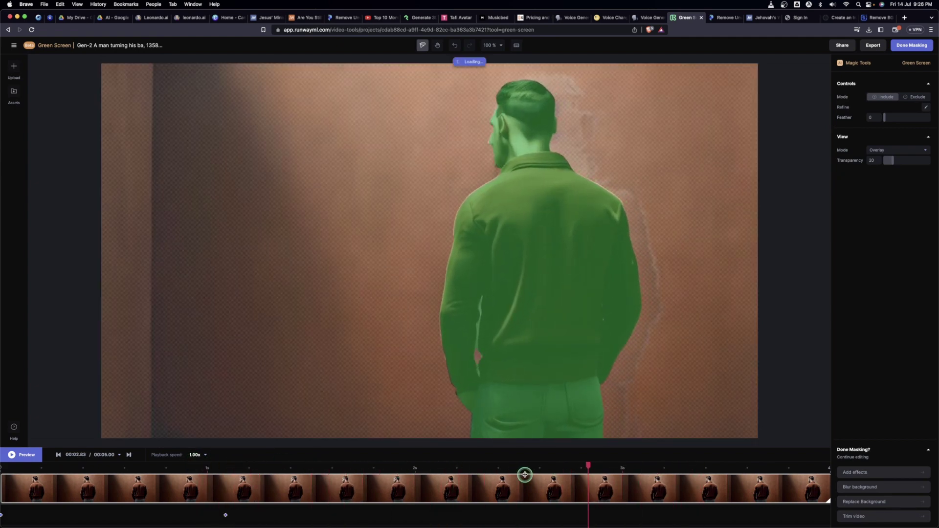
- Export the masked clip with a green background at 1080p in MP4 format, including audio
left_click(880, 49)
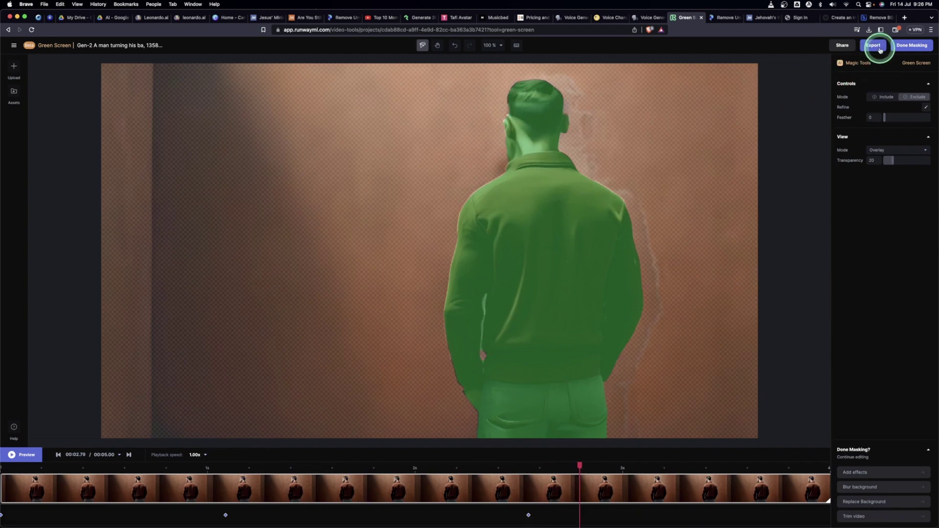
left_click(878, 48)
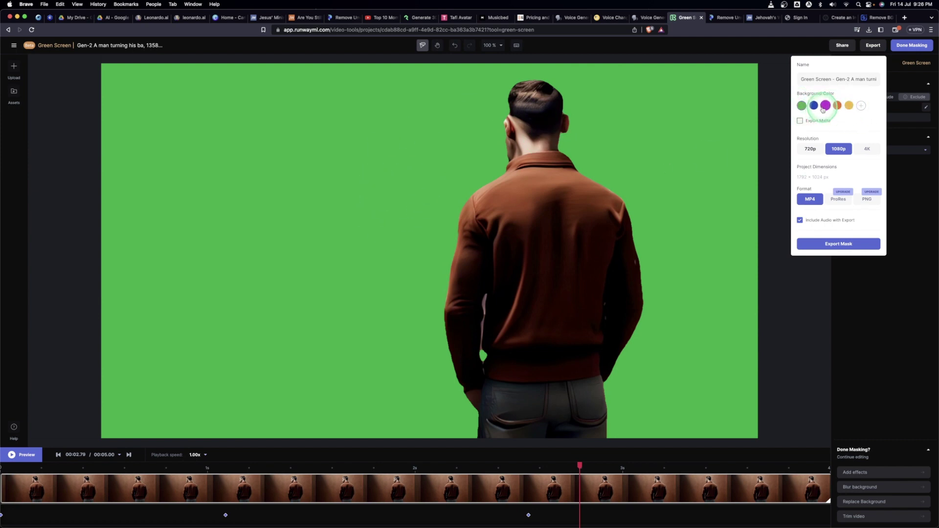
left_click(838, 153)
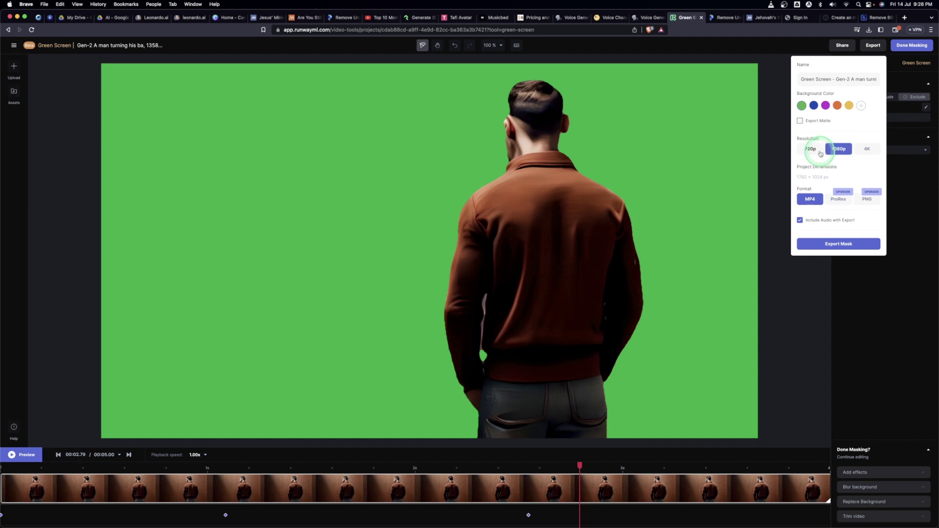
left_click(874, 151)
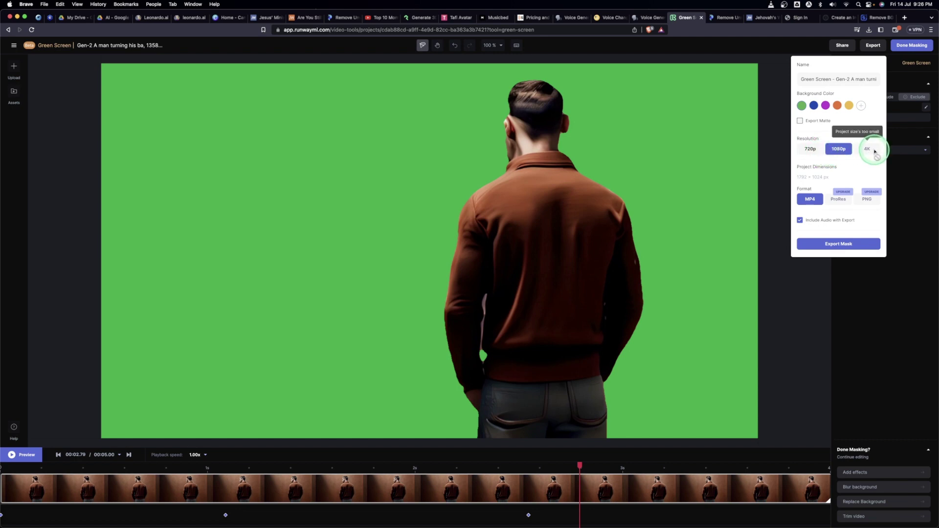
left_click(838, 244)
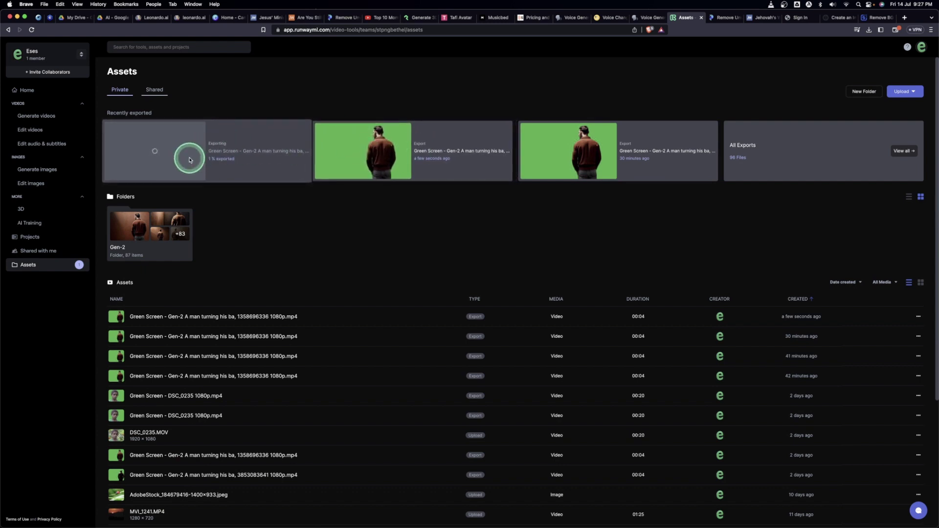
- Open the finished green-screen export from a few seconds ago in Assets and download it to the Downloads folder
left_click(363, 153)
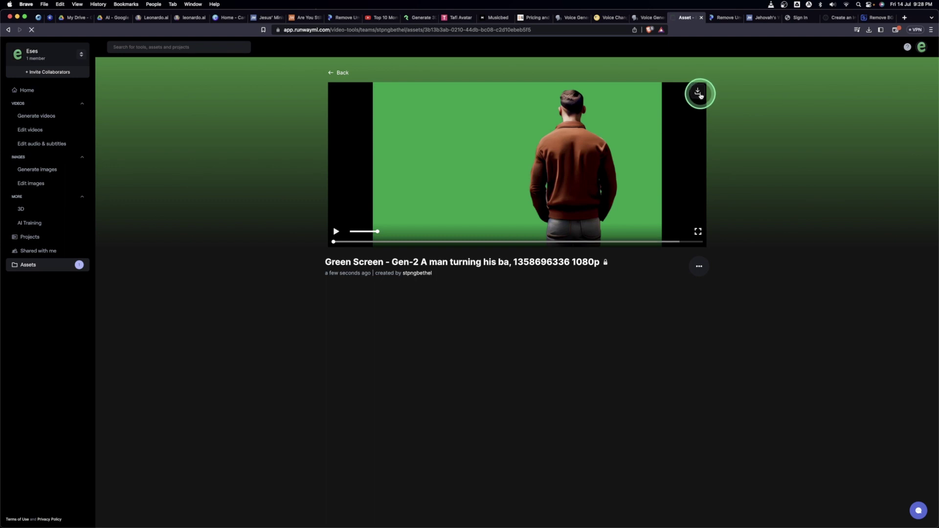
left_click(700, 95)
left_click(604, 331)
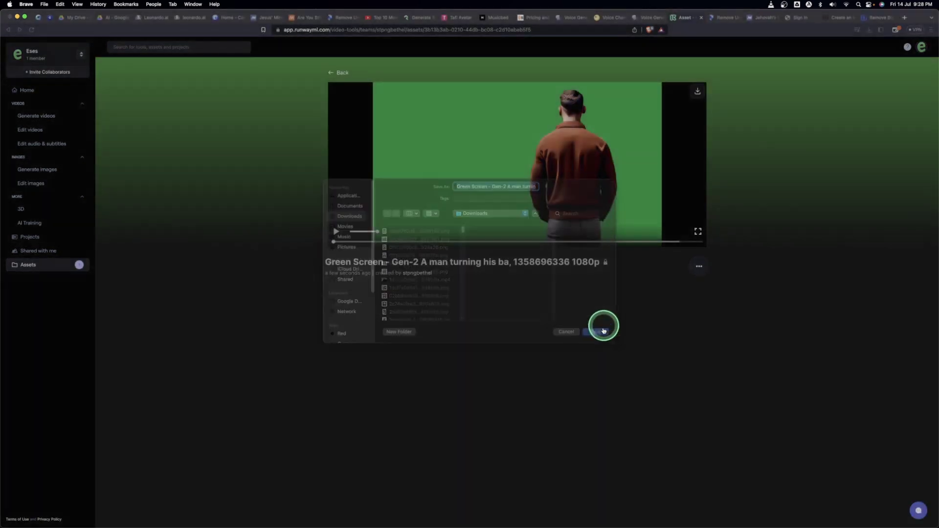
- Switch to Kdenlive and place the Green Screen clip from the project bin on the middle video track after the image sequence
mouse_move(783, 519)
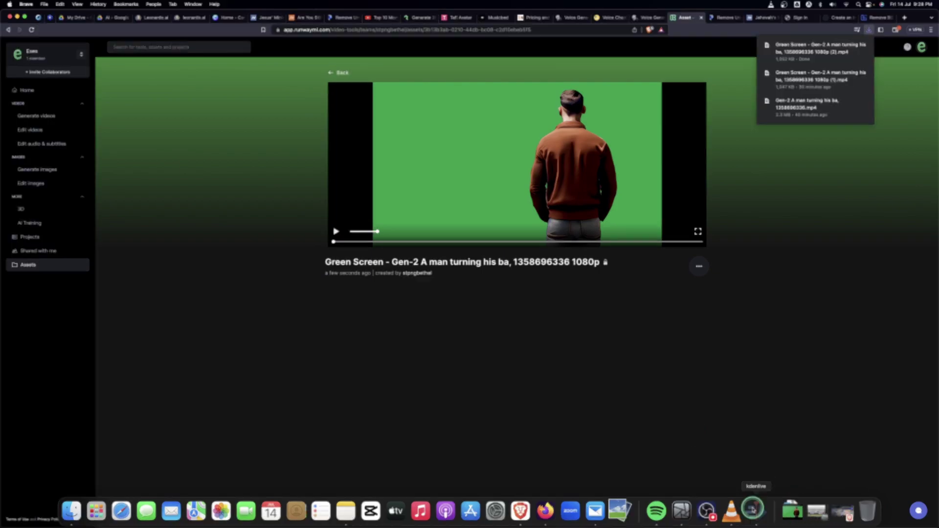
left_click(753, 509)
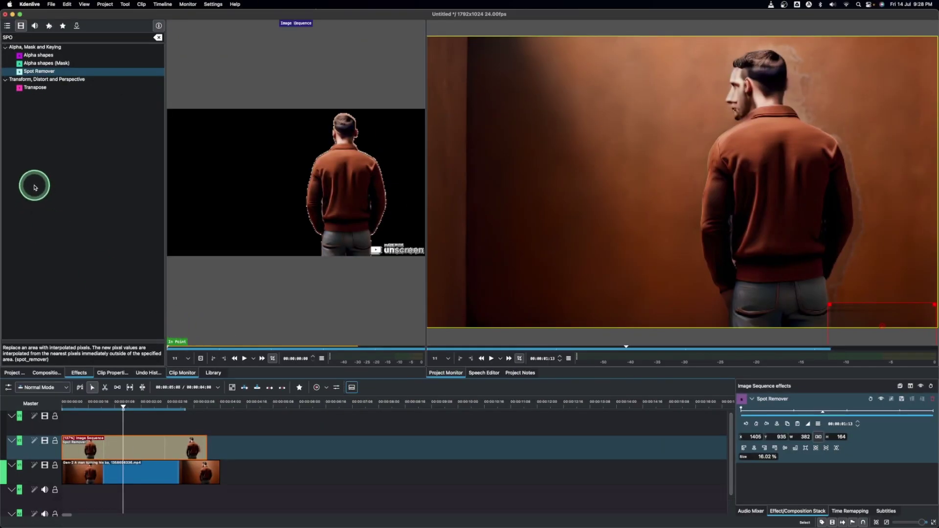
left_click(21, 374)
left_click(27, 108)
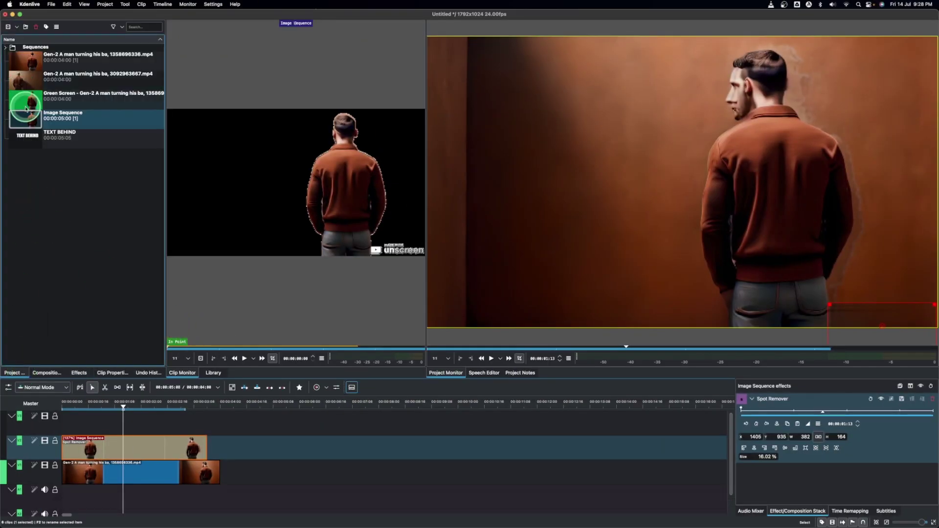
left_click_drag(27, 106, 230, 438)
- Delete the Image Sequence clip from the middle video track
left_click(146, 447)
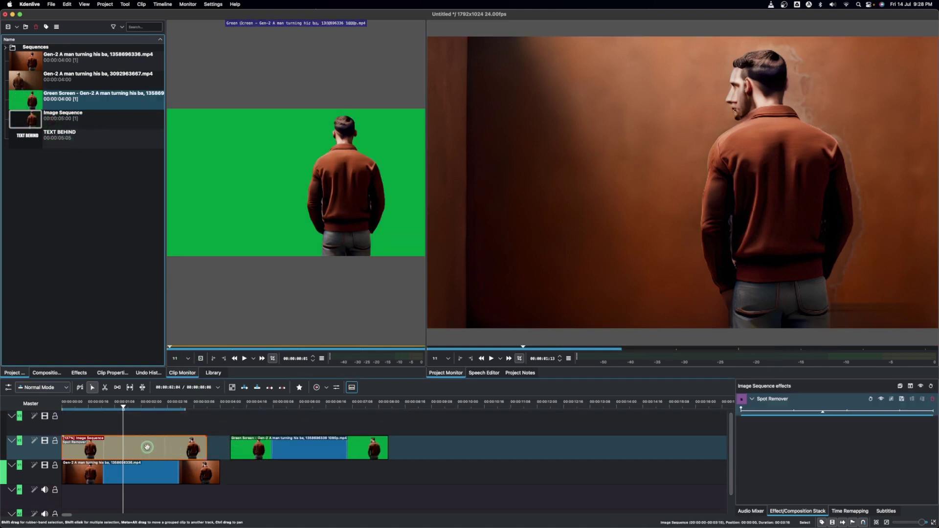
key("Delete")
left_click(165, 471)
- Apply the Chroma Key: Advanced (Color Selection) effect to the Green Screen clip on the middle video track
left_click(291, 452)
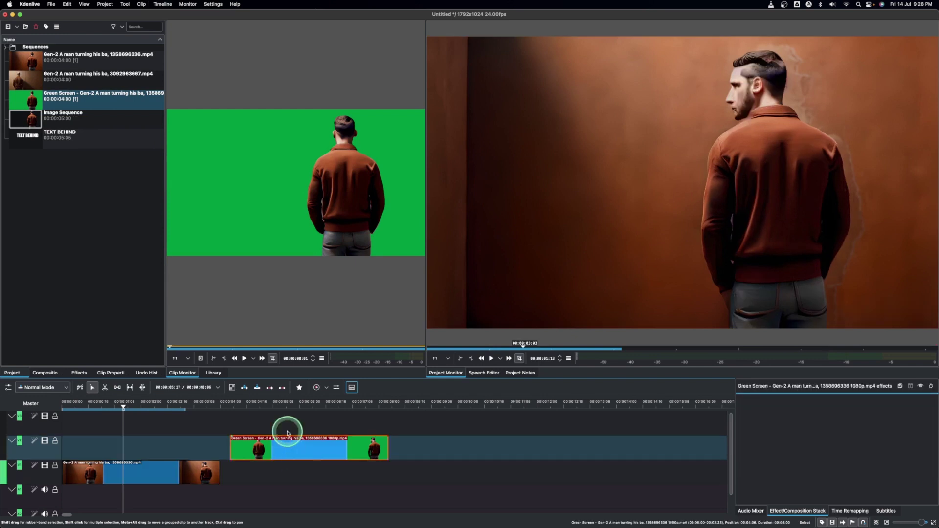
left_click(290, 407)
left_click_drag(290, 408, 297, 407)
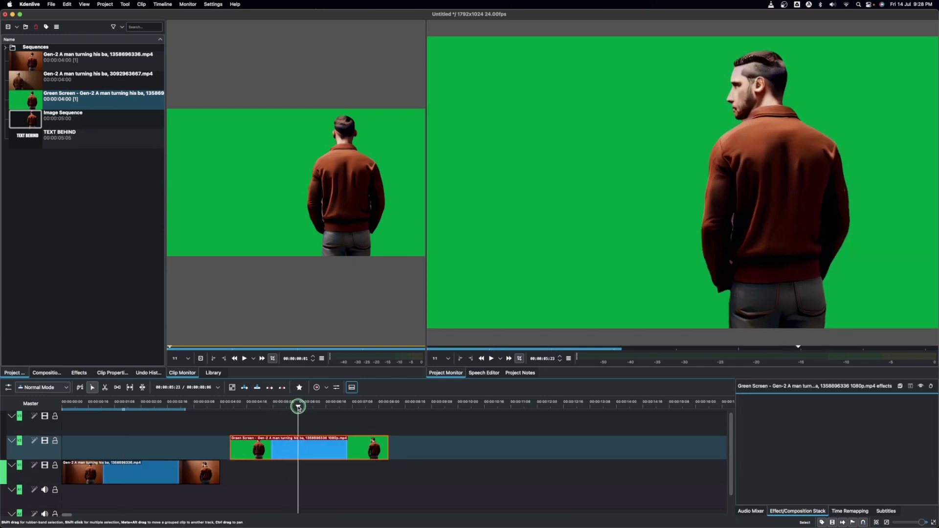
left_click(326, 448)
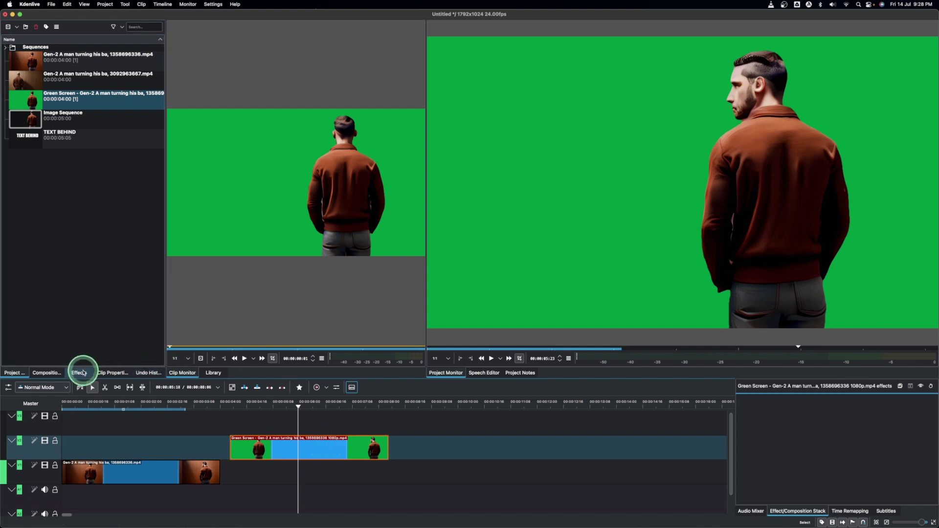
left_click(4, 374)
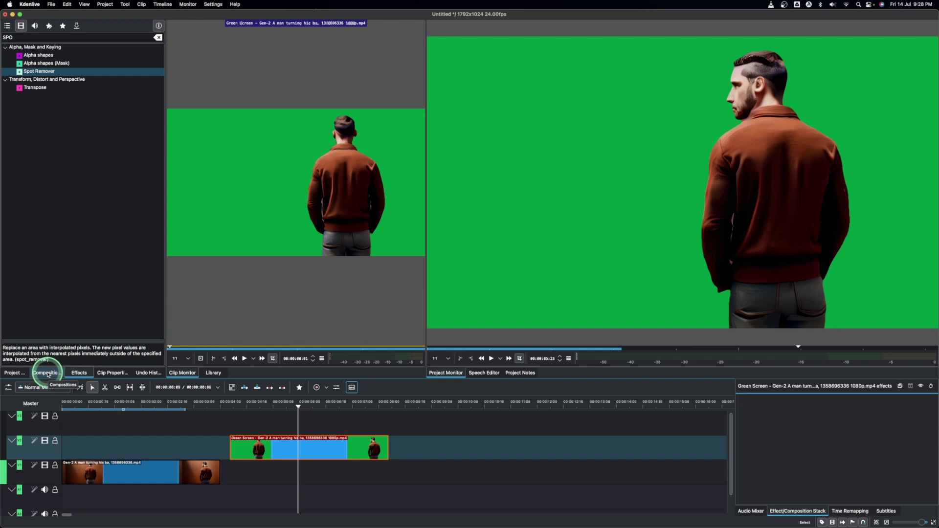
left_click(157, 37)
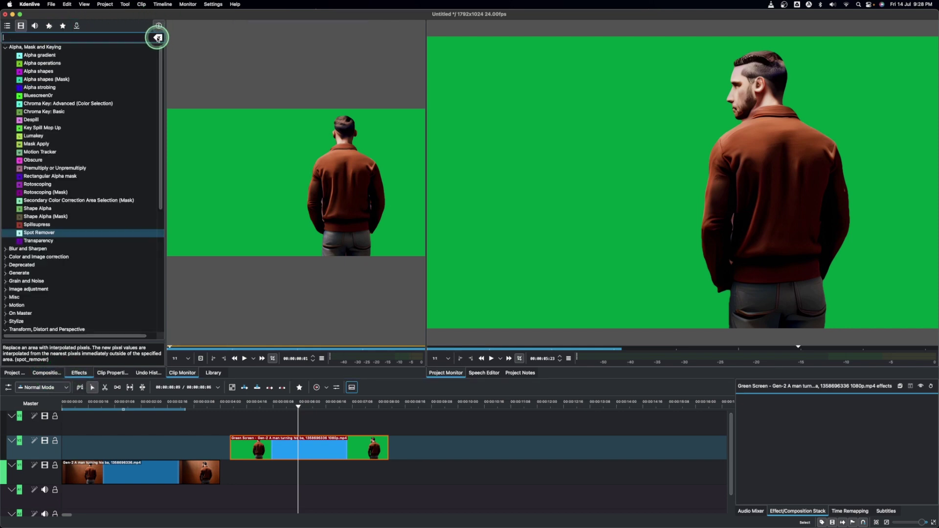
left_click(40, 103)
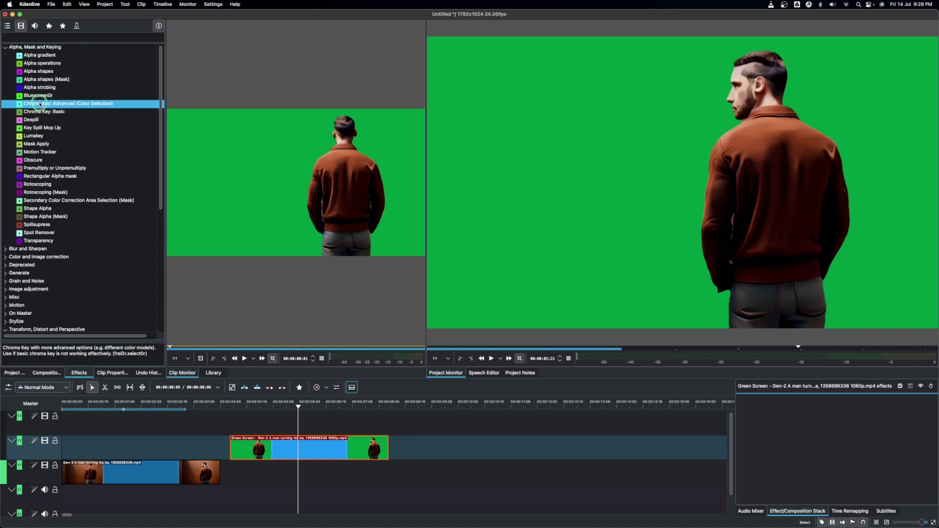
left_click_drag(334, 455, 330, 447)
left_click(333, 447)
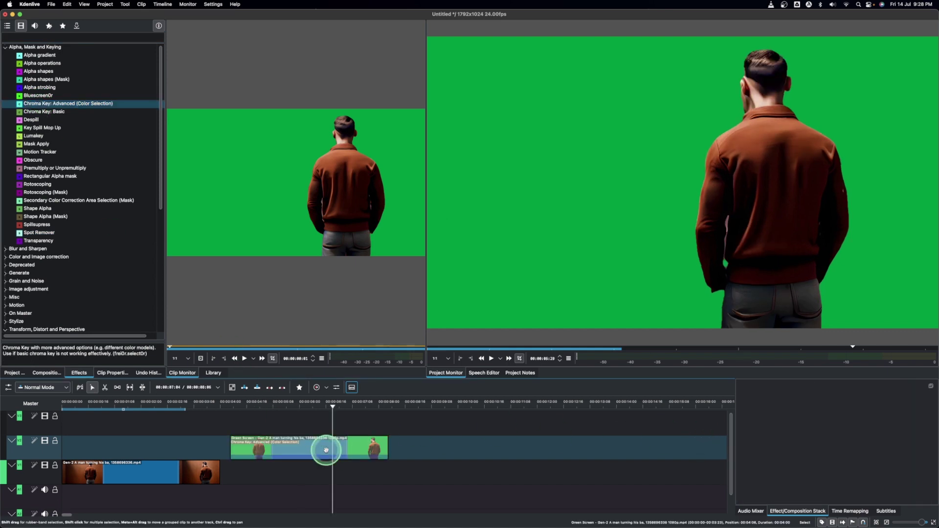
- Sample the green backdrop in the project preview as the chroma key's color to select
left_click(327, 450)
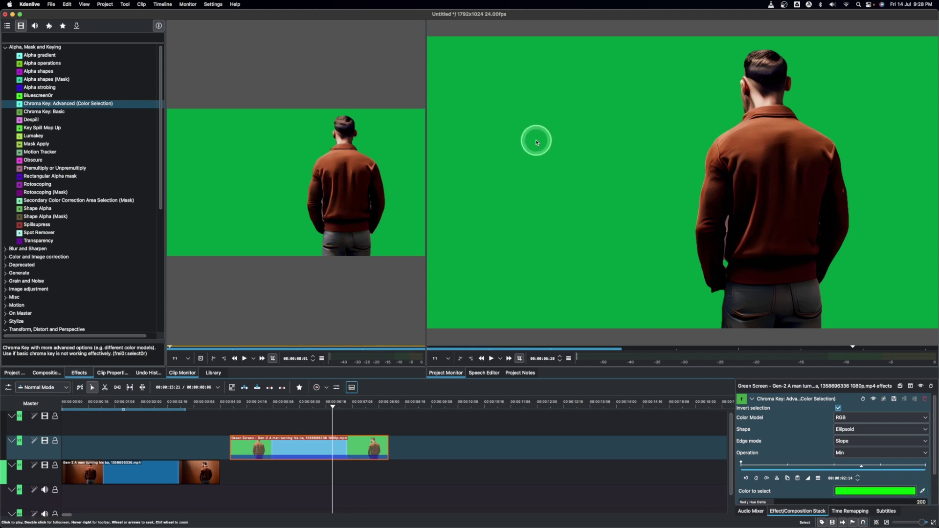
left_click(922, 492)
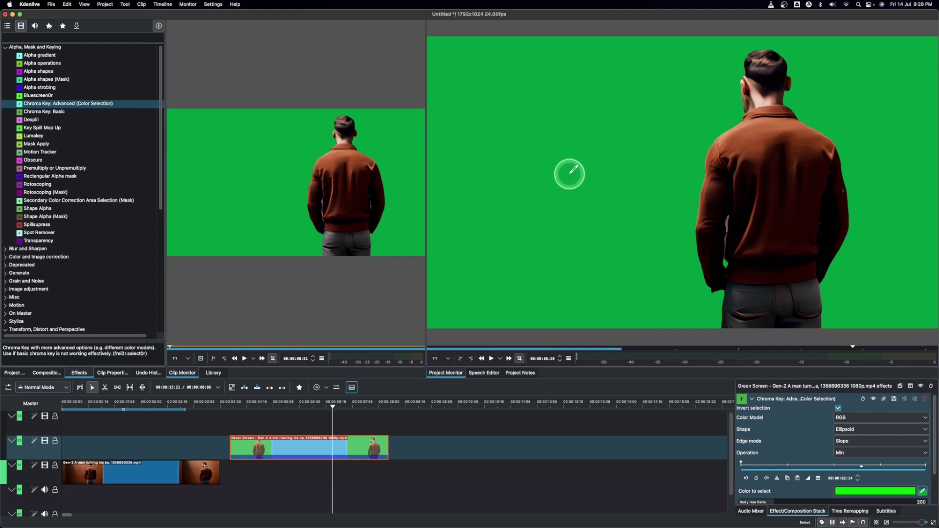
left_click(559, 158)
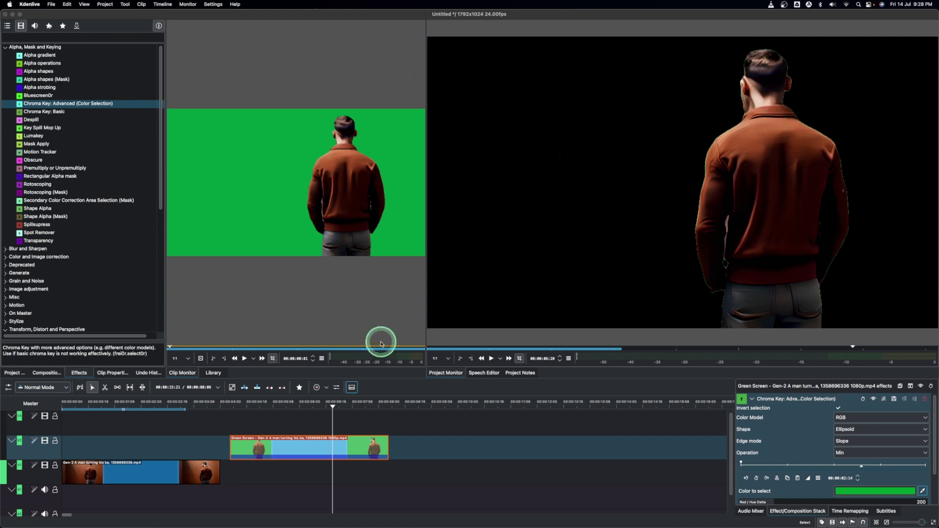
- Stack the Green Screen clip at the start of the top track over the TEXT BEHIND title on the middle track, trimmed to the clips' length
left_click_drag(311, 448, 128, 421)
left_click(15, 373)
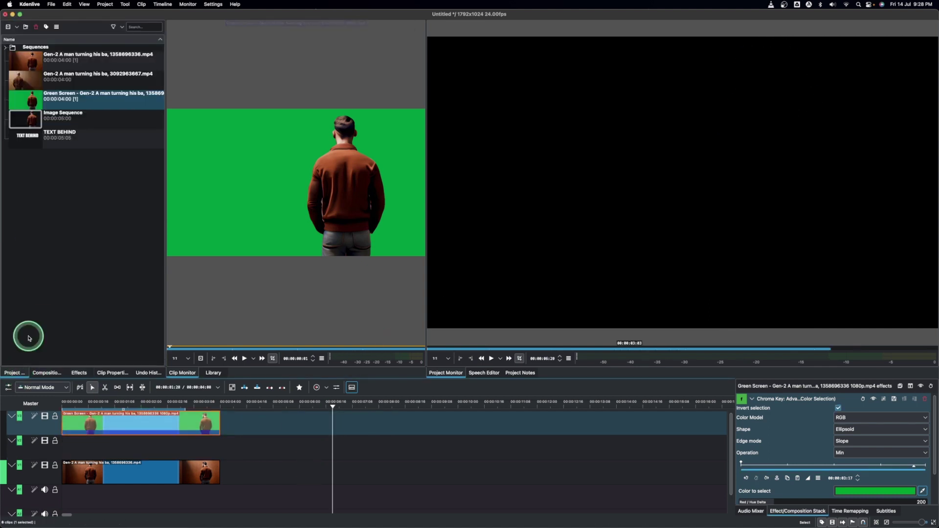
left_click_drag(46, 139, 113, 448)
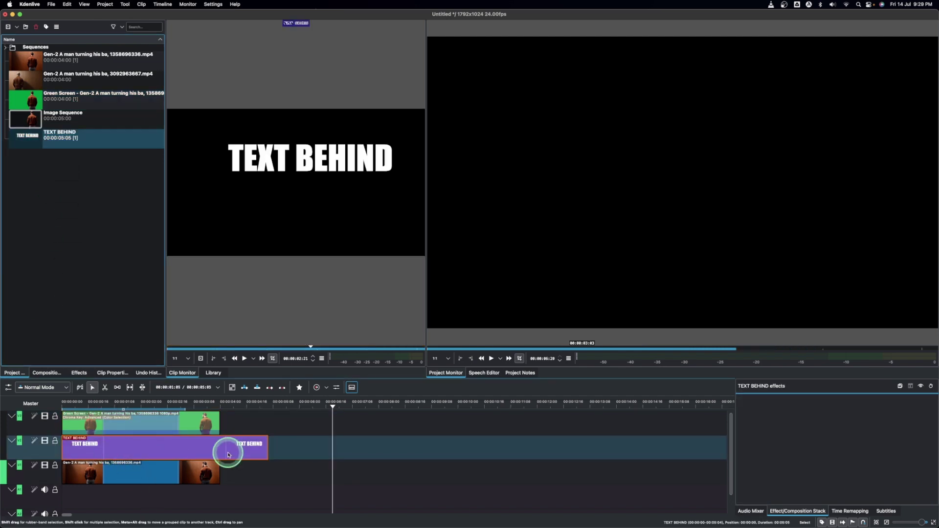
left_click_drag(265, 442, 221, 442)
left_click(159, 407)
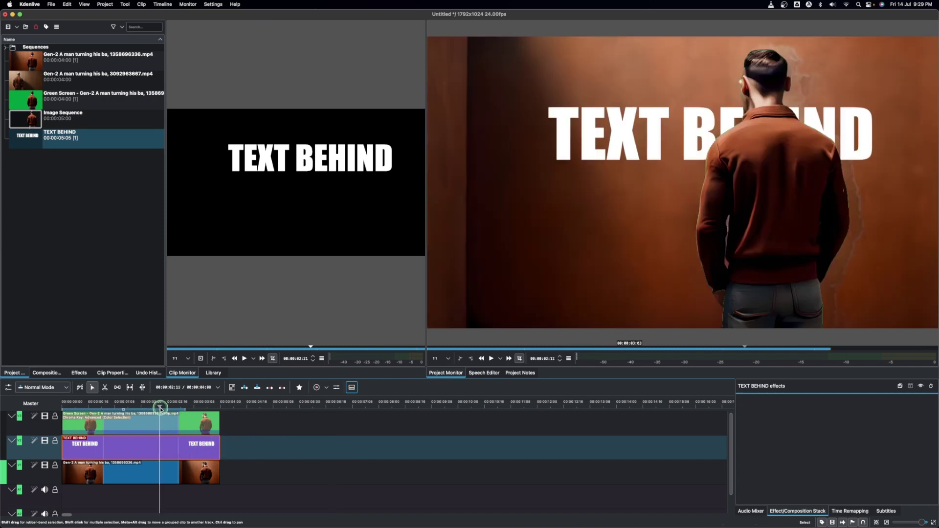
- Set the Green Screen clip's chroma key to Red / Hue Delta 448 and Green / Chroma Delta 525
left_click(128, 420)
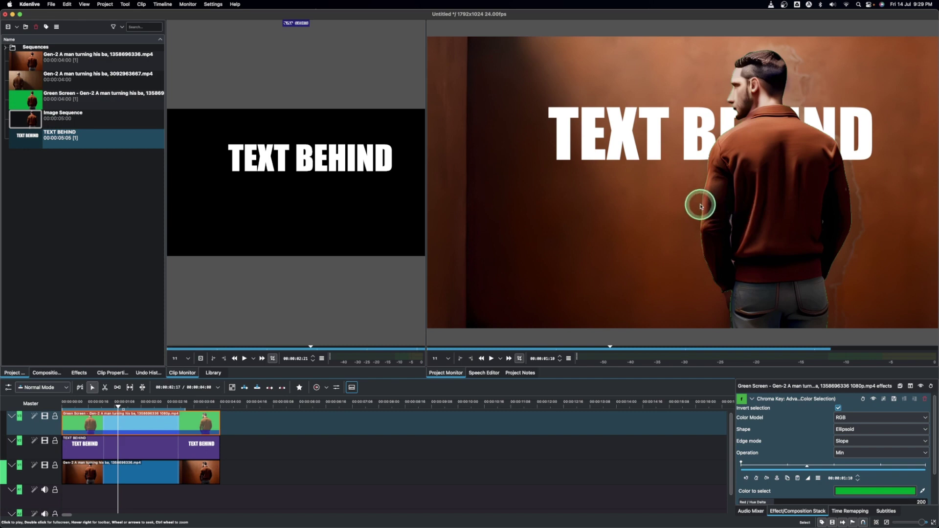
left_click(79, 373)
scroll(773, 465, "down", 3)
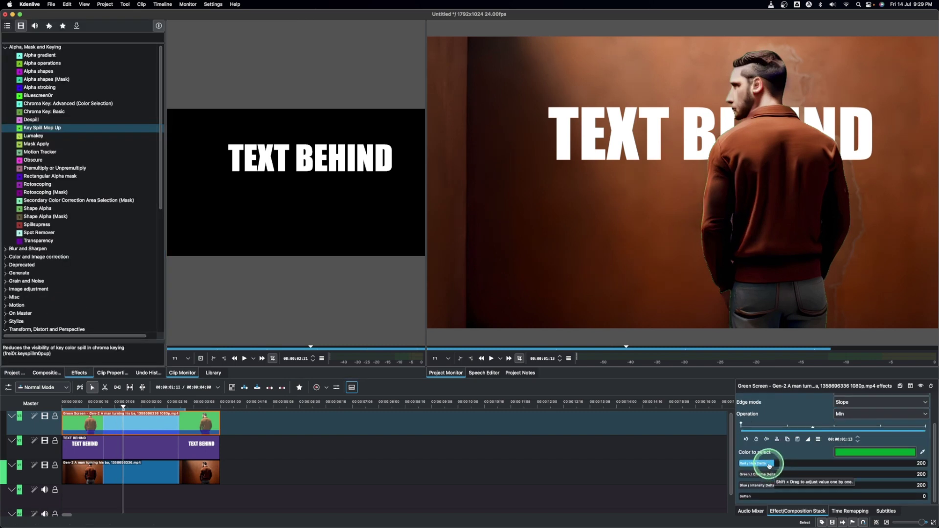
left_click(780, 474)
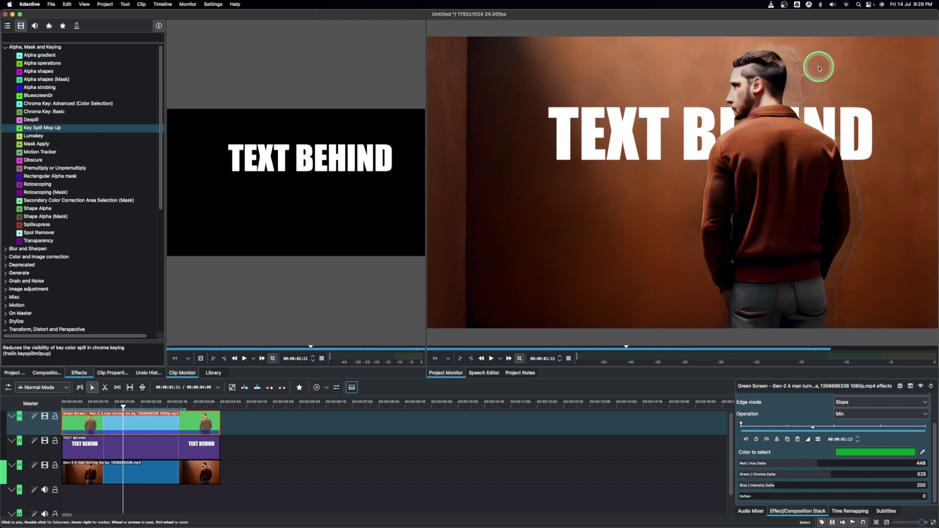
- Preview the keyed composite and review the background, TEXT BEHIND title and Green Screen layers in the timeline
left_click(695, 191)
left_click(696, 192)
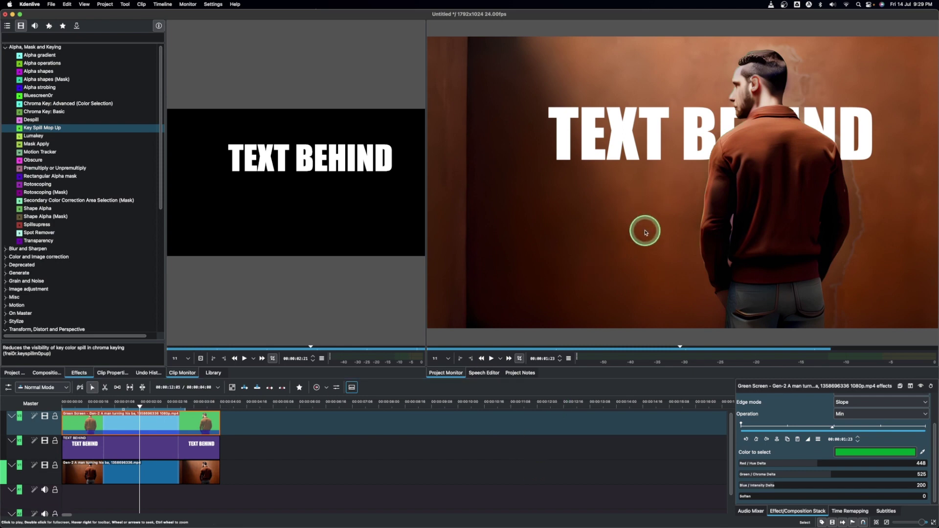
left_click(98, 477)
left_click(104, 452)
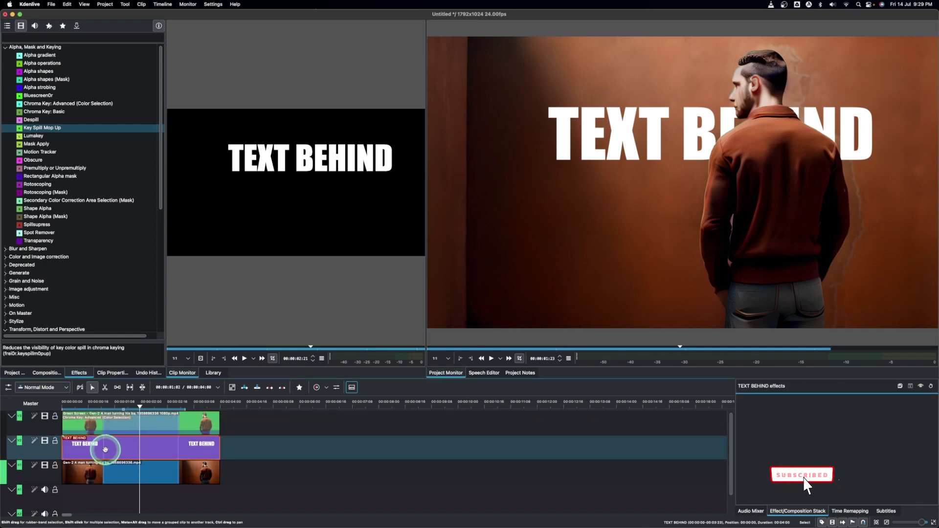
left_click(104, 424)
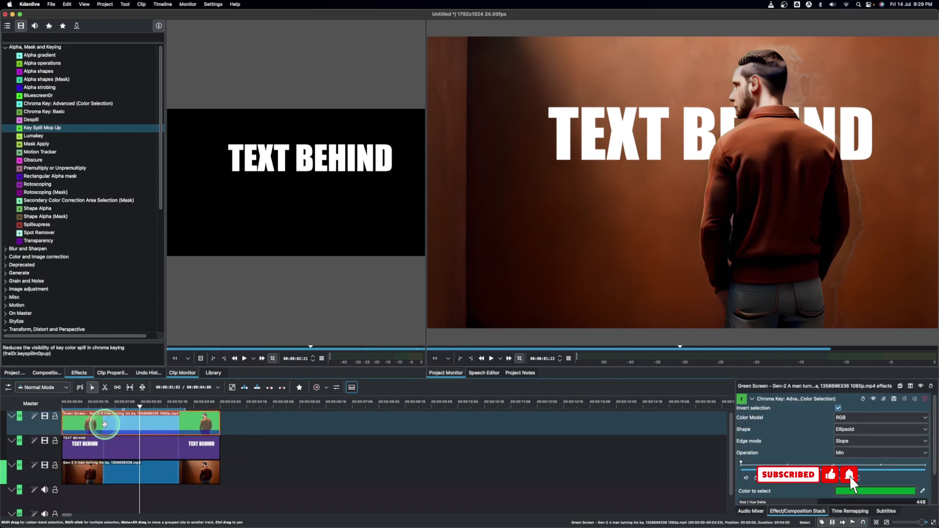
left_click(795, 158)
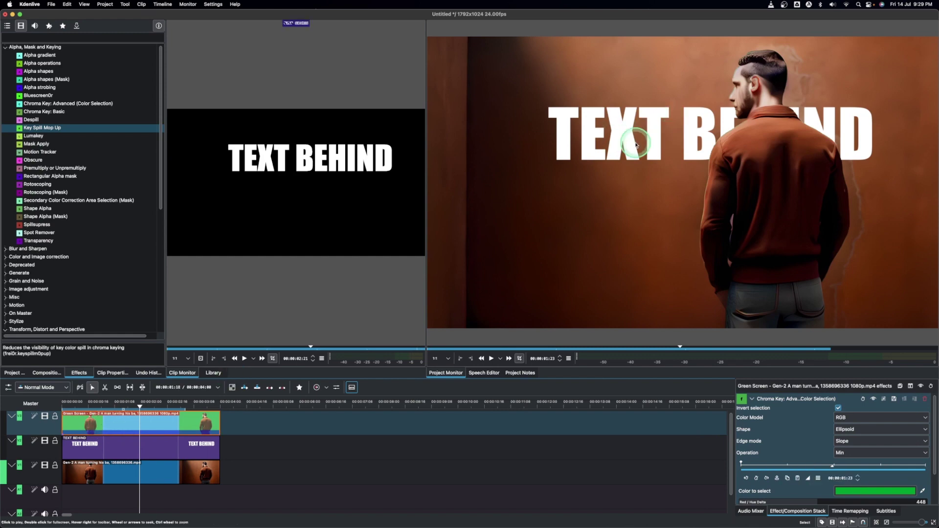